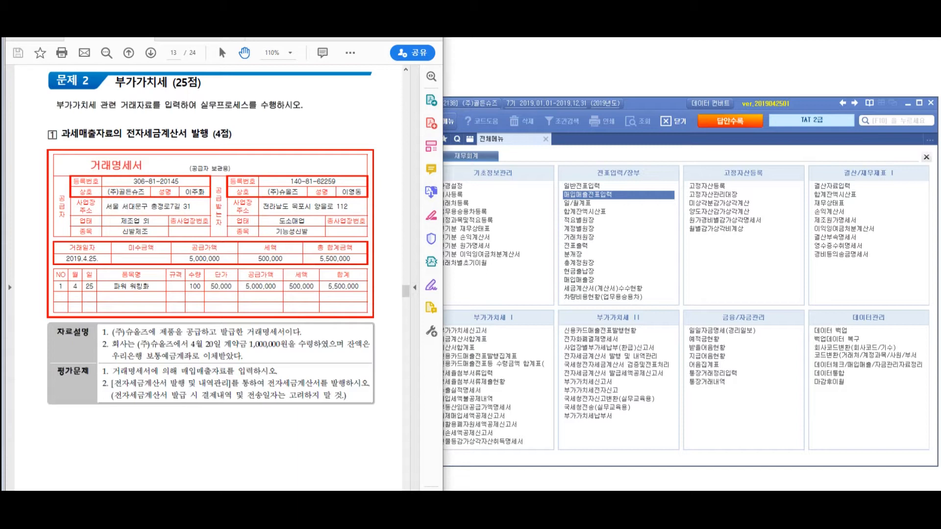
Look through the VAT practice problems in the exam PDF, then return to problem 1 on issuing an electronic tax invoice for taxable sales.
scroll(210, 274, "down", 10)
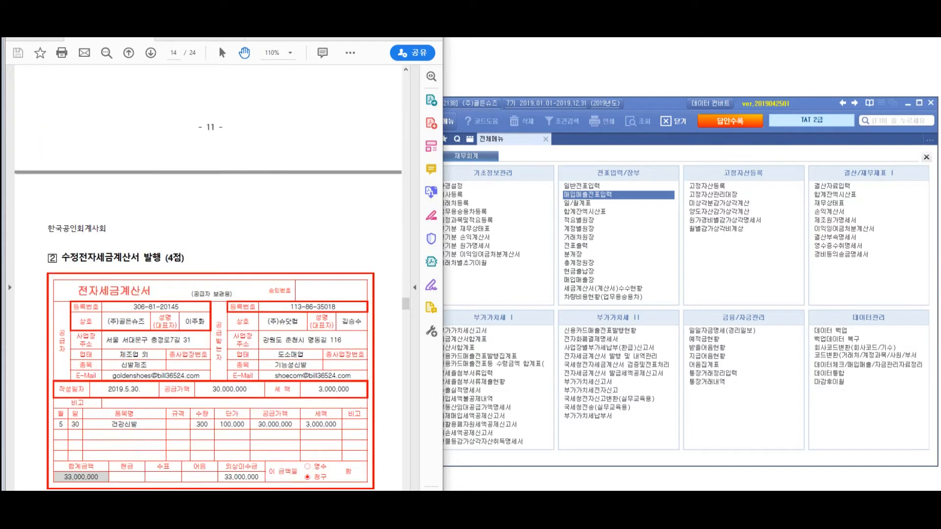
scroll(211, 274, "down", 2)
scroll(211, 275, "down", 20)
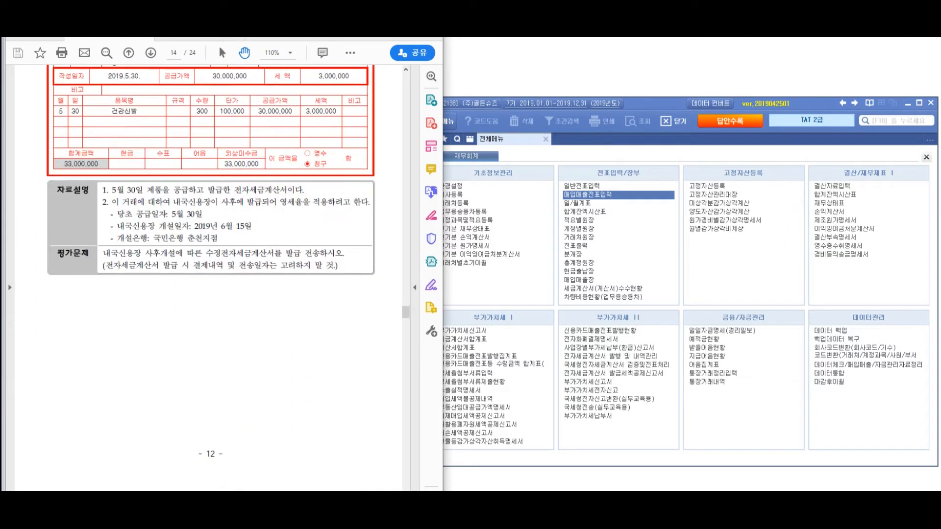
scroll(211, 275, "down", 20)
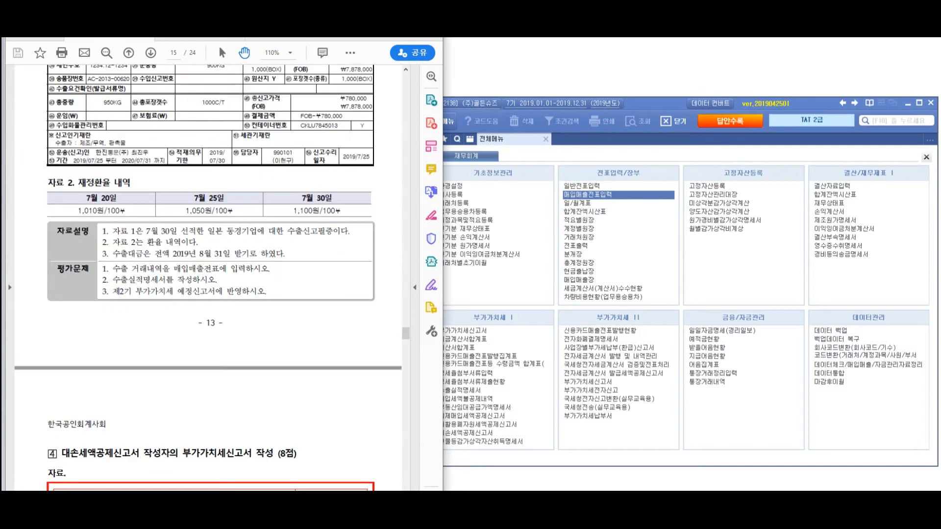
scroll(211, 275, "up", 20)
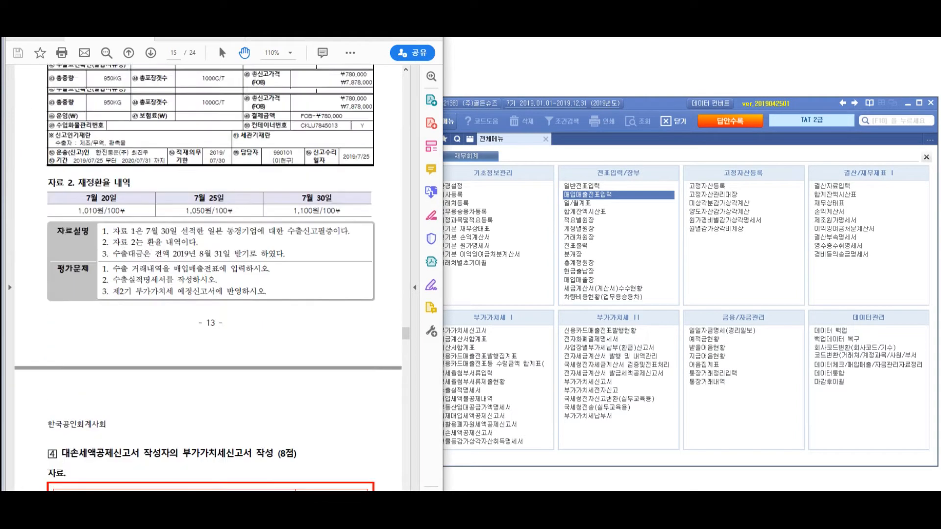
scroll(210, 274, "up", 20)
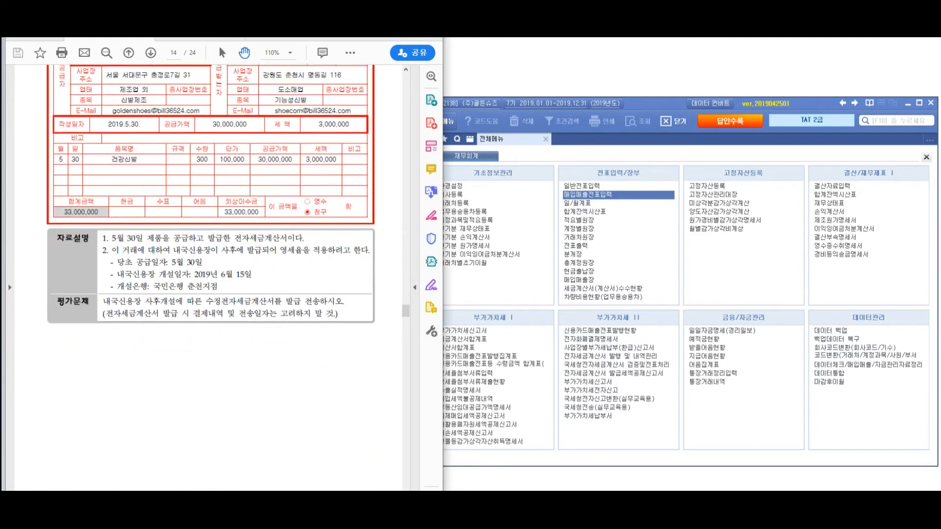
scroll(211, 274, "up", 5)
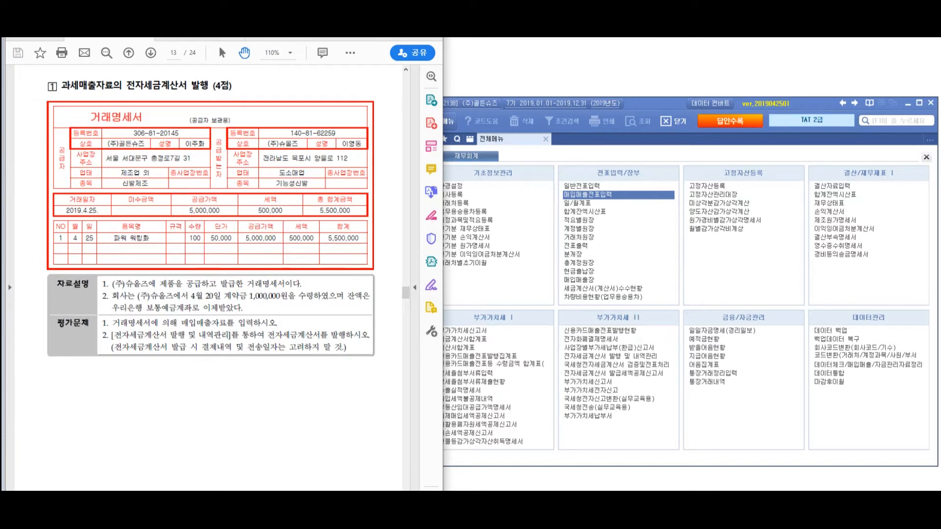
left_click(588, 194)
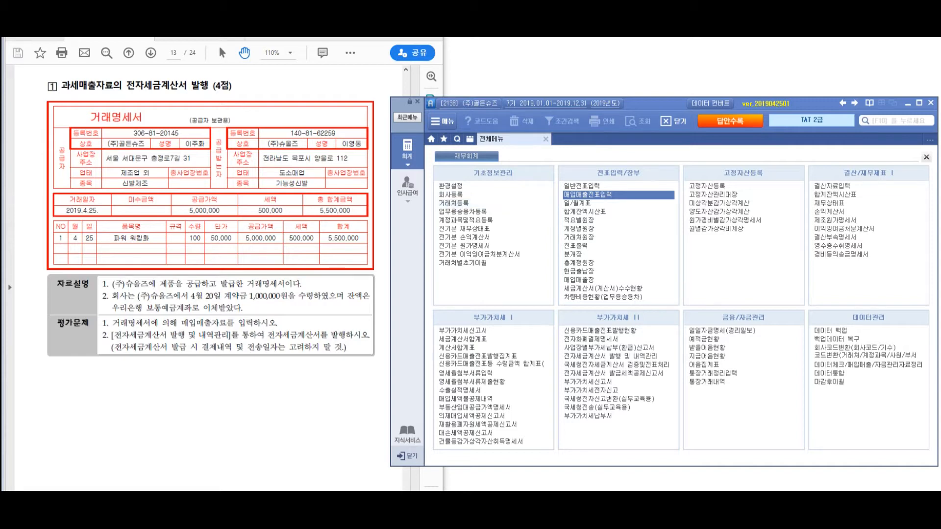
key("alt+Tab")
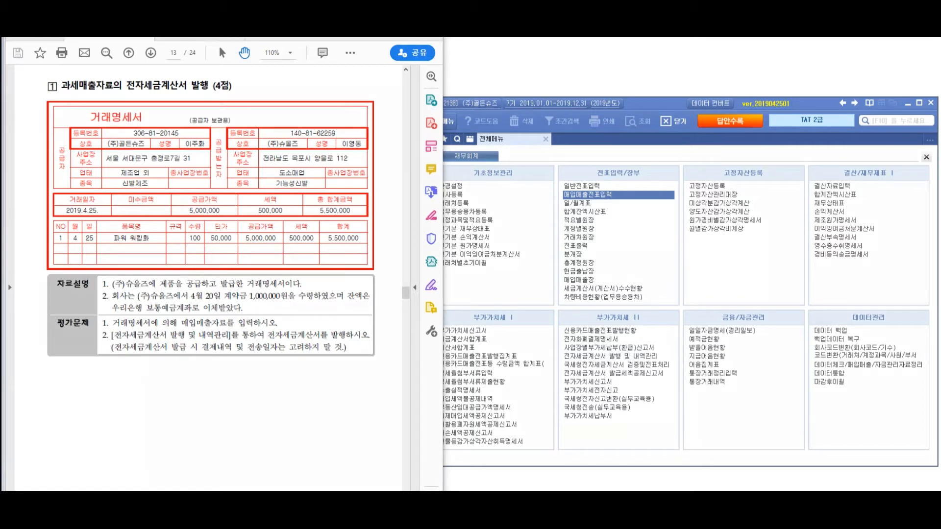
mouse_move(387, 97)
left_mouse_down()
mouse_move(376, 328)
mouse_move(363, 297)
left_mouse_up()
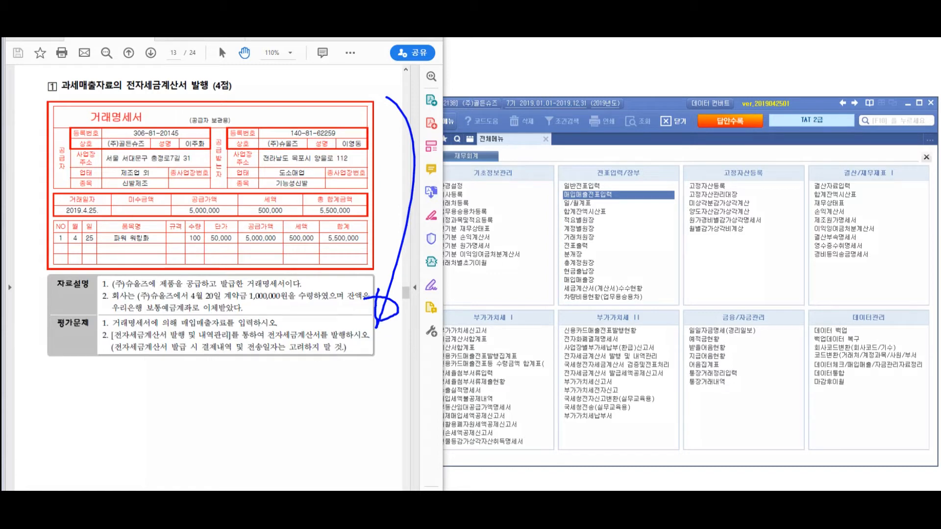
mouse_move(378, 290)
left_mouse_down()
mouse_move(384, 314)
mouse_move(388, 305)
mouse_move(392, 312)
left_mouse_up()
left_click_drag(162, 289, 223, 290)
left_click_drag(209, 244, 183, 278)
mouse_move(226, 259)
left_mouse_down()
mouse_move(239, 231)
mouse_move(236, 260)
left_mouse_up()
mouse_move(248, 227)
left_mouse_down()
mouse_move(251, 268)
mouse_move(267, 248)
mouse_move(287, 267)
mouse_move(277, 277)
left_mouse_up()
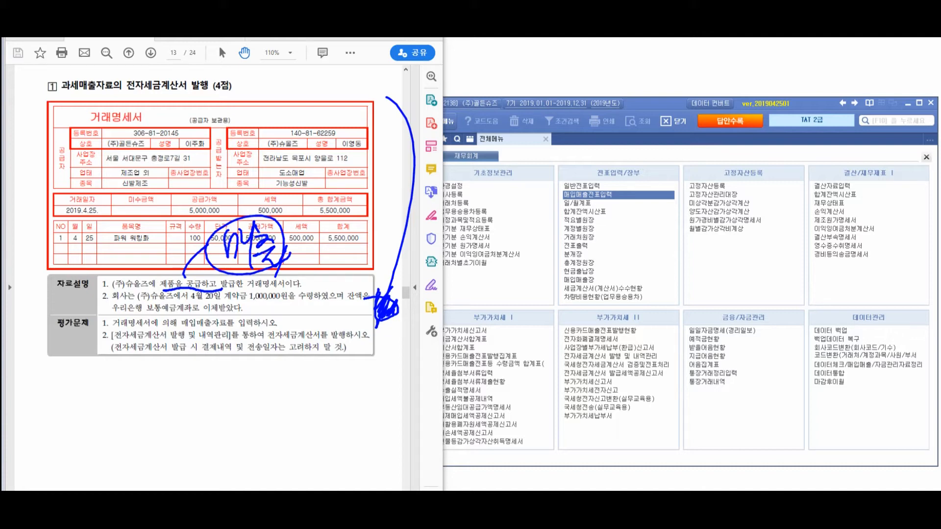
left_click_drag(238, 301, 321, 305)
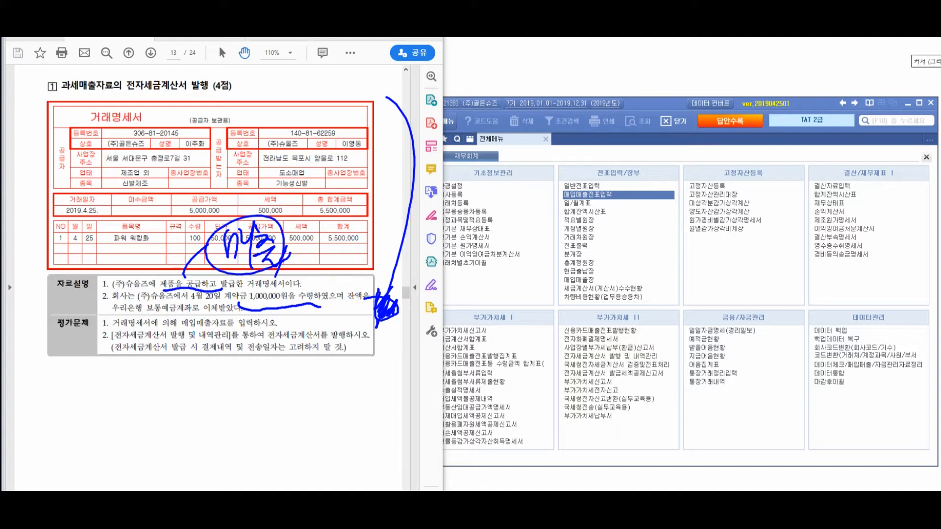
left_click(914, 49)
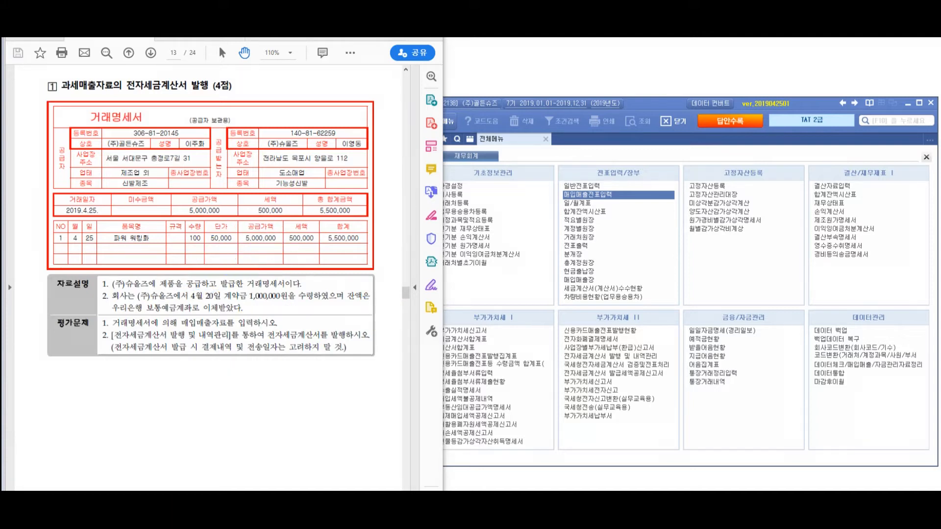
Open the sales and purchase voucher entry (매입매출전표입력) and set the voucher date to April 25.
left_click(588, 194)
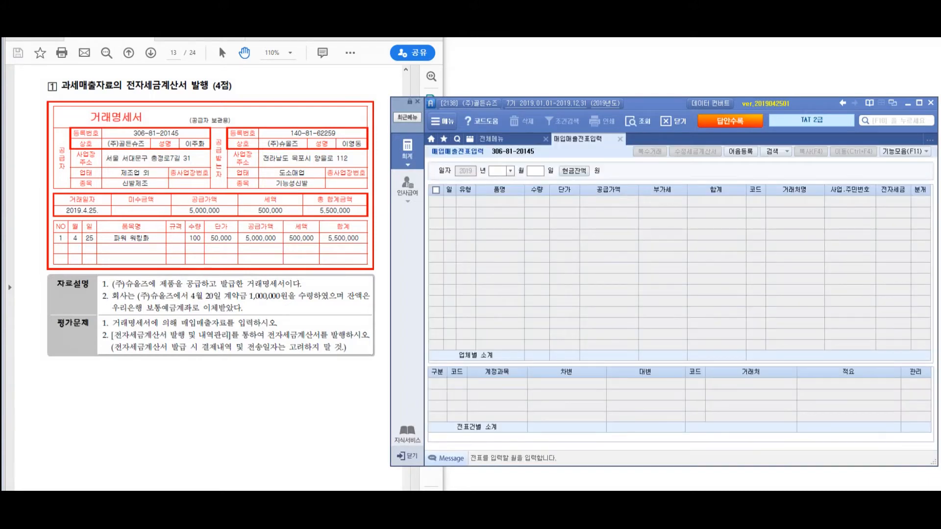
type("04")
key("Return")
type("25")
key("Return")
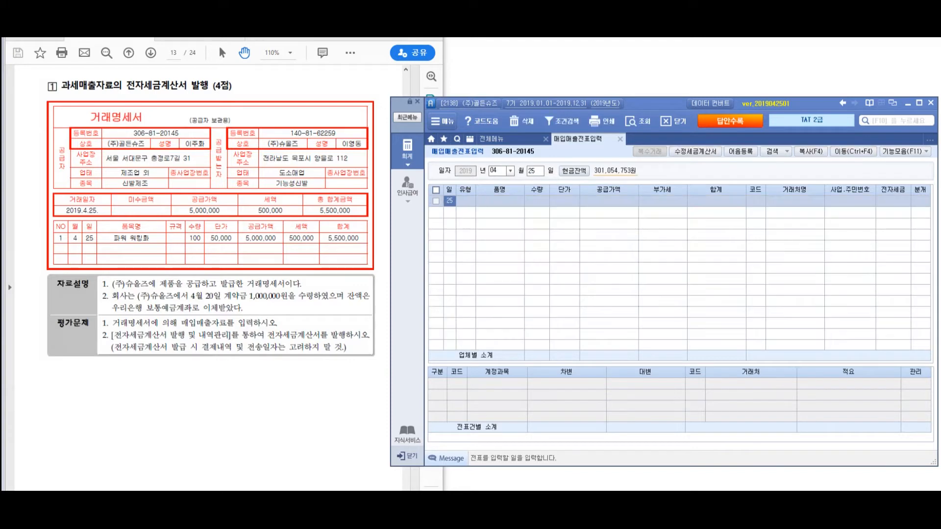
Set the voucher's transaction type to 11 (과세 sales) and enter 파워 워킹화 as the item name.
key("Return")
type("11")
key("Return")
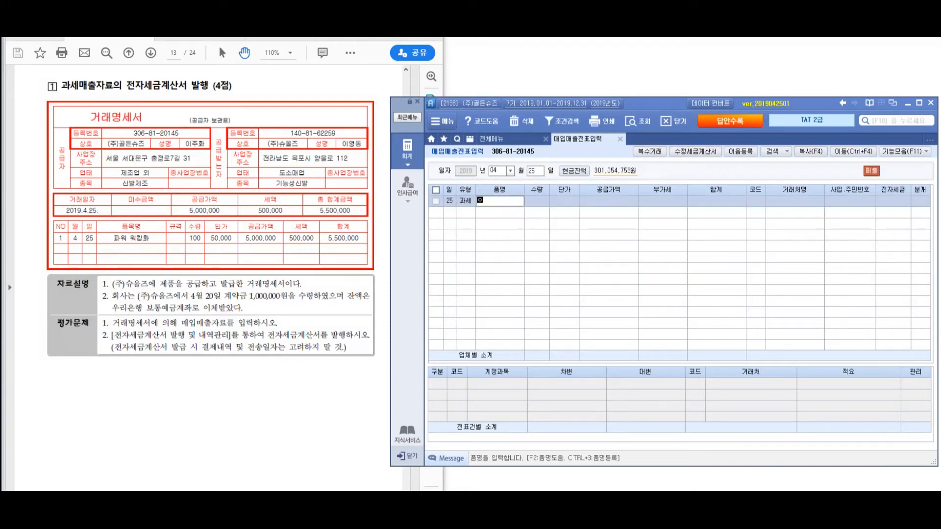
type("파워 워킹화")
key("Return")
key("Return")
key("Return")
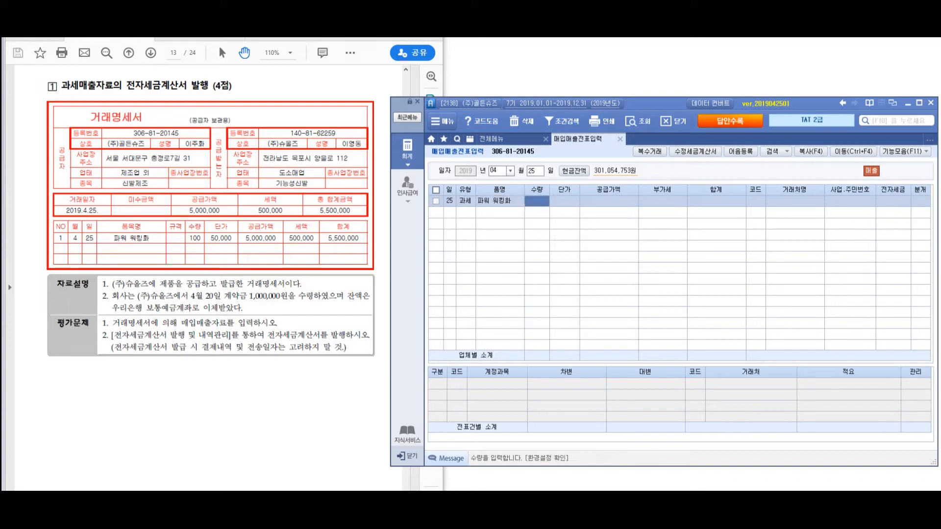
Enter a quantity of 100 and a unit price of 50,000 for 파워 워킹화.
key("Left")
key("Left")
type("100")
key("Return")
type("50,000")
key("Return")
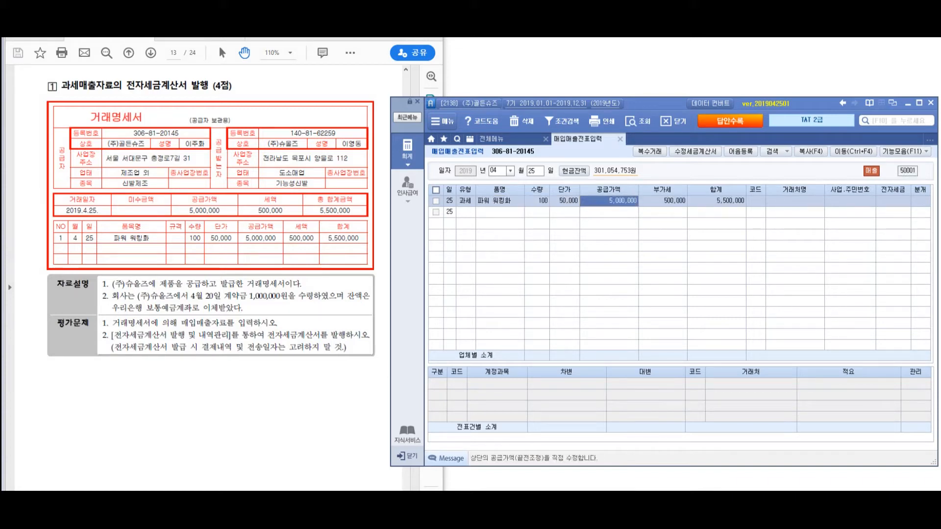
Accept the supply amount and VAT, and set the voucher's customer to (주)슈올즈.
key("Return")
key("Return")
key("Return")
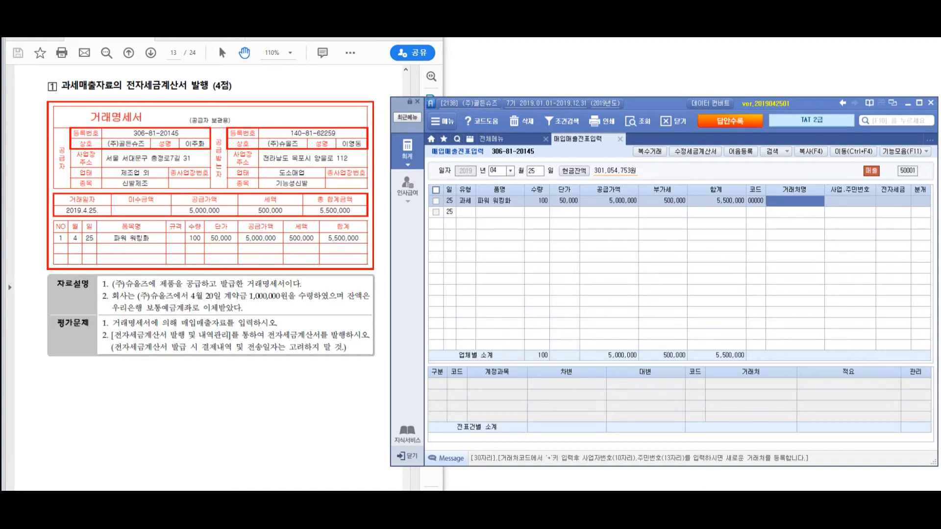
type("슈울즈")
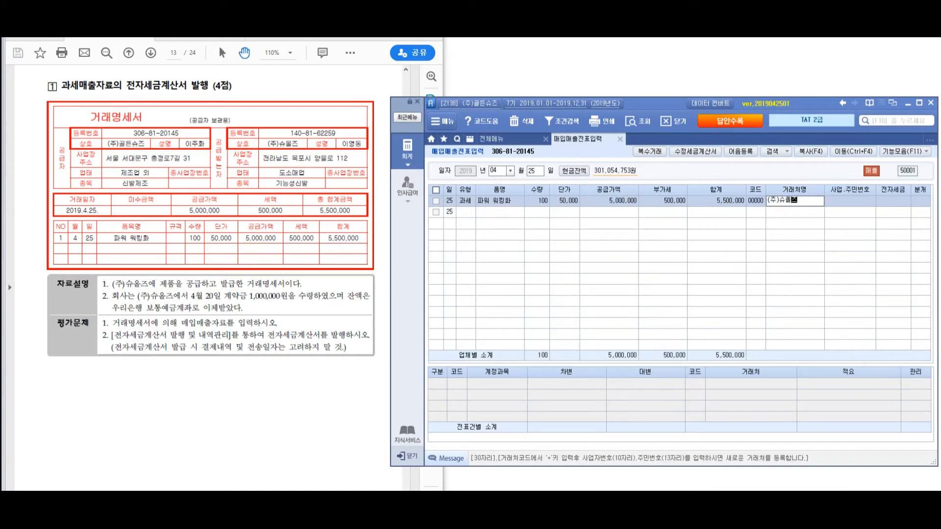
key("Return")
key("Return")
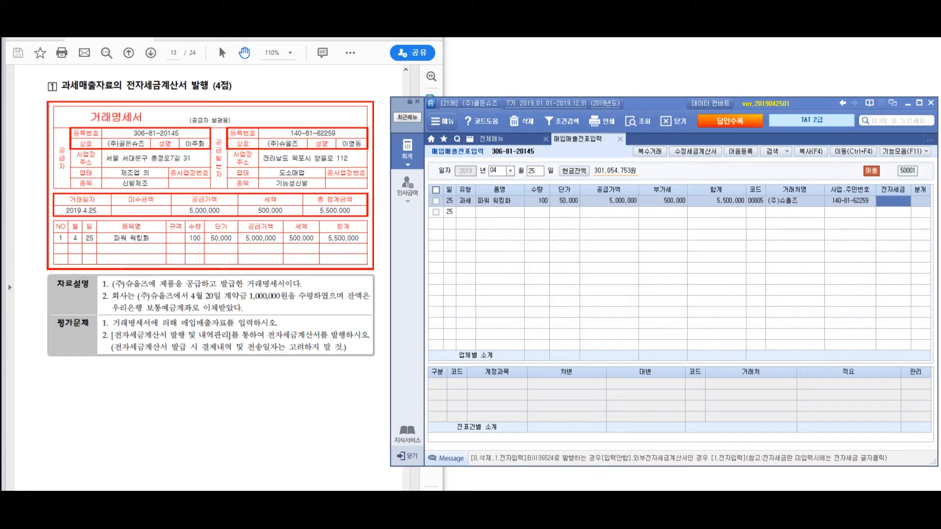
type("1")
key("Return")
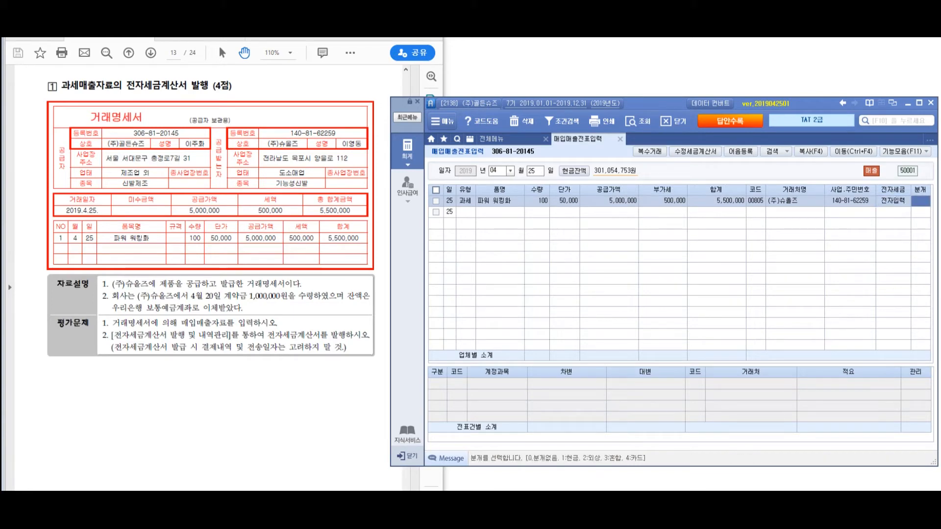
key("Left")
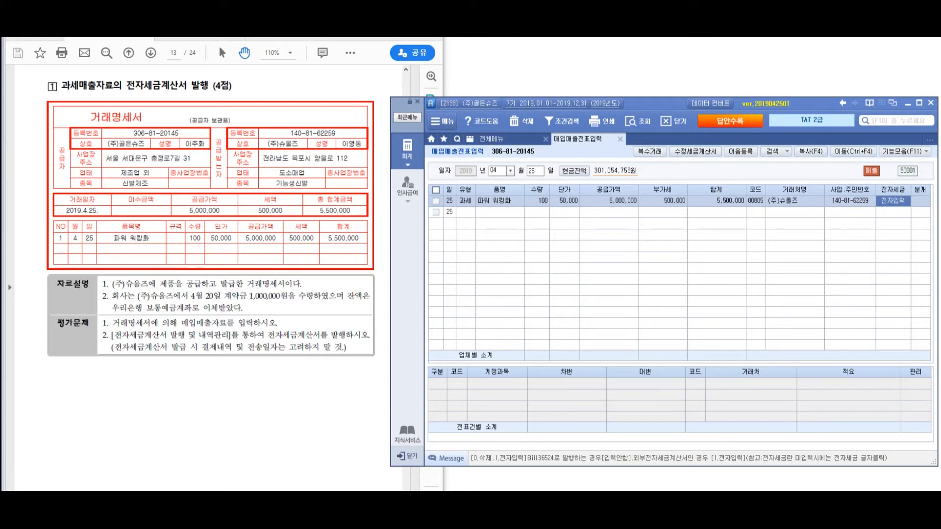
key("0")
key("Down")
key("Up")
Leave the electronic tax invoice field empty and set the voucher's journal type (분개) to 3 (혼합).
key("Return")
key("Return")
key("Return")
key("Return")
key("Return")
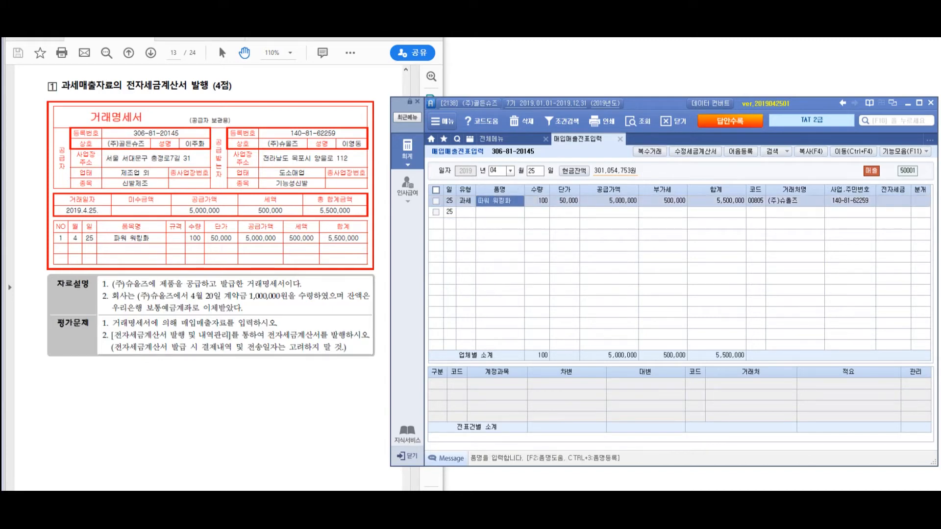
key("Return")
key("Return")
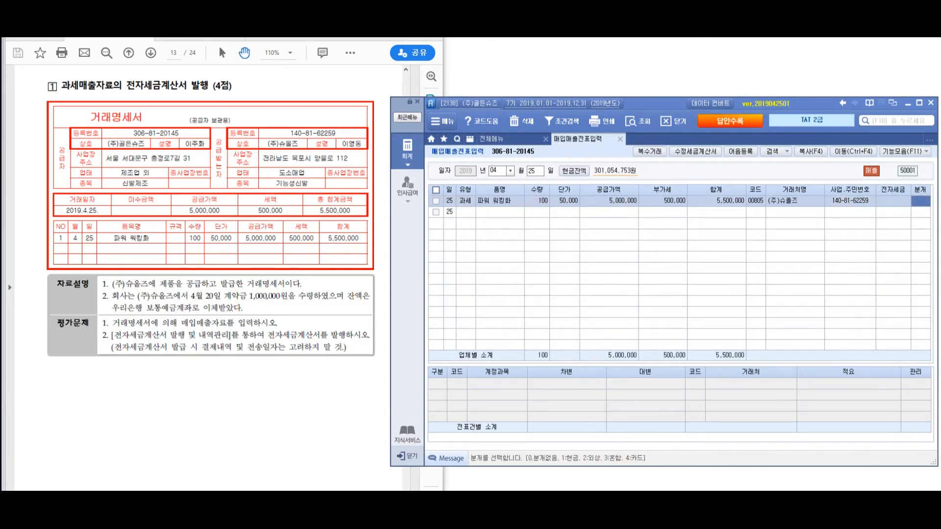
type("3")
key("Return")
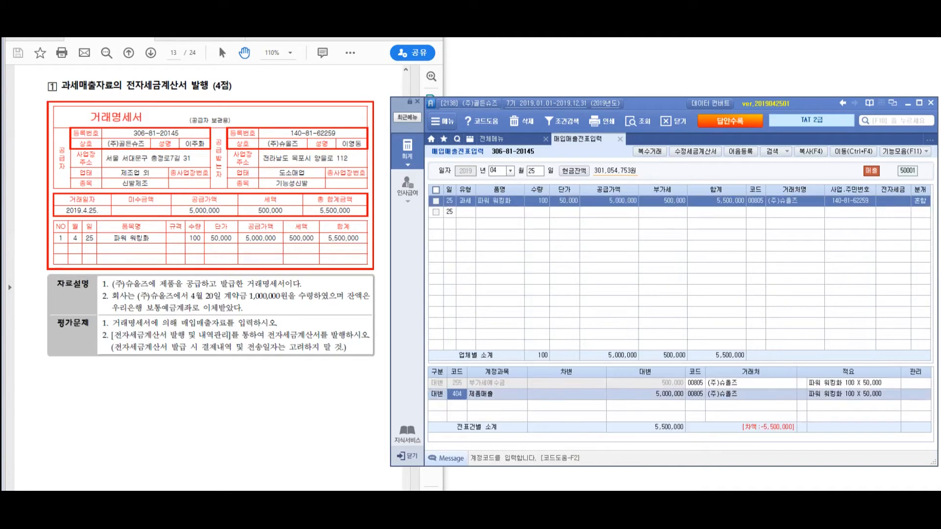
Add a debit line for account 259 (선수금) with an amount of 1,000,000.
type("3")
key("Return")
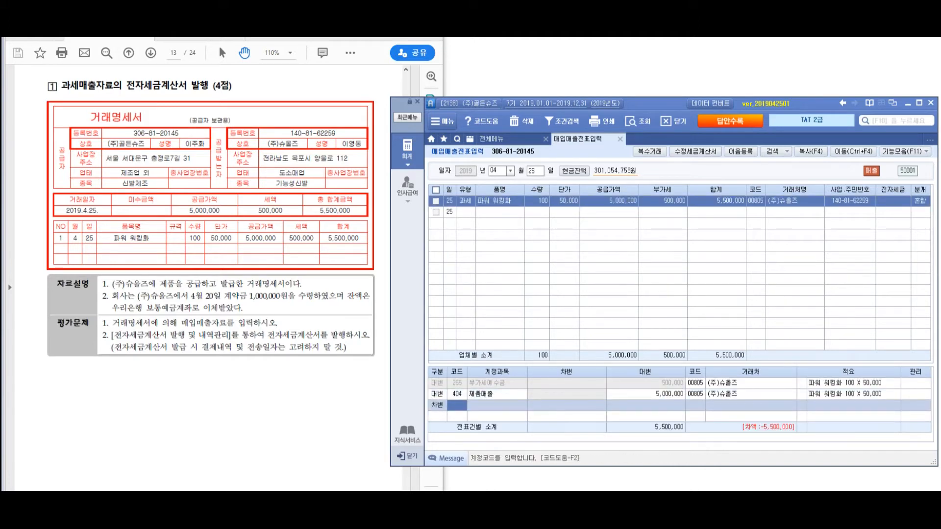
type("259")
key("Return")
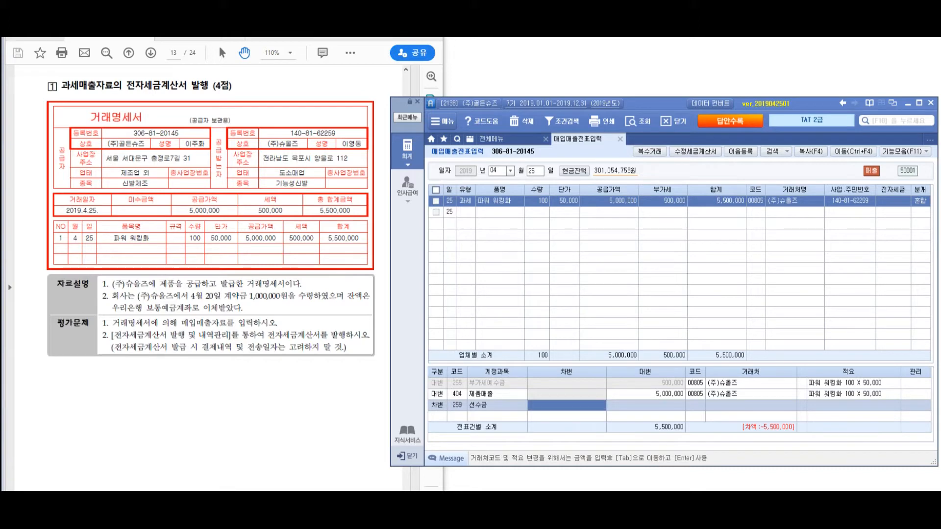
type("1000000")
key("Return")
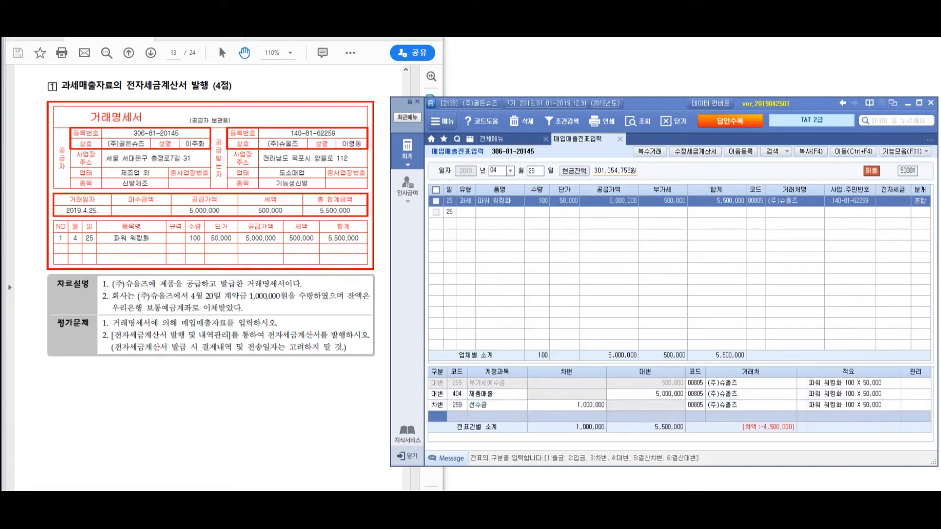
Add a debit line for account 103 (보통예금) with an amount of 4,500,000.
type("3")
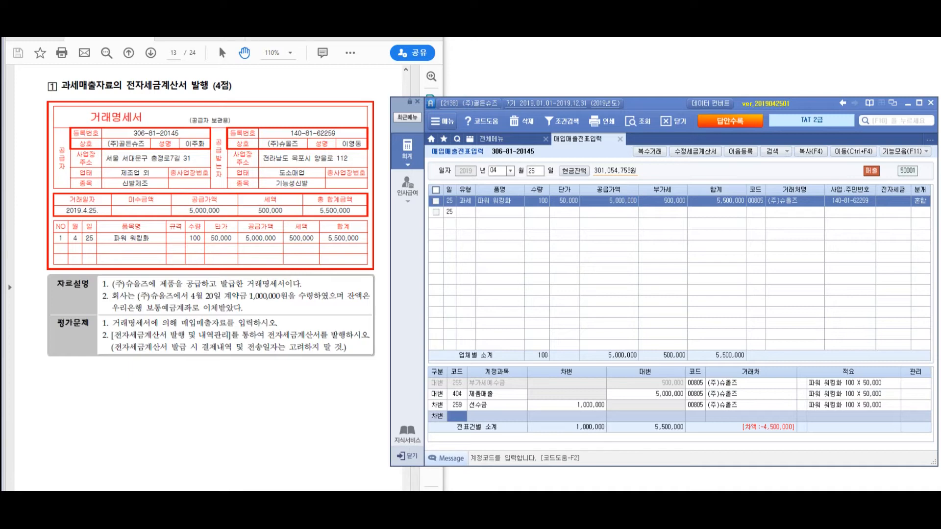
type("103")
key("Return")
type("4500000")
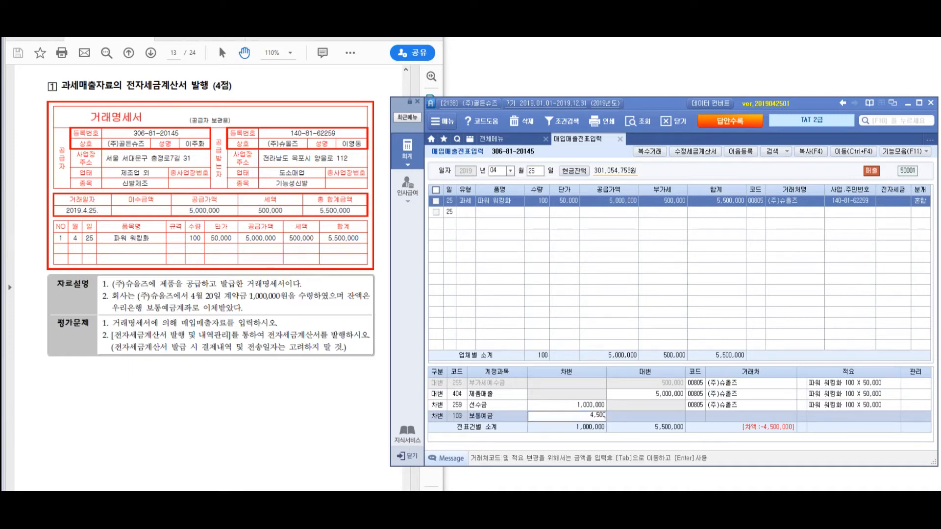
key("Return")
left_click(500, 201)
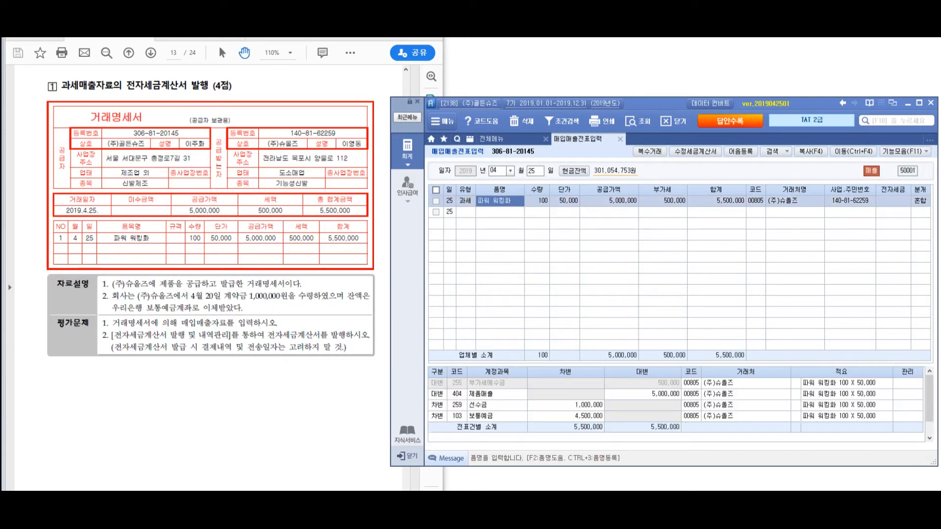
Change the trading partner of the 보통예금 line to 우리은행, complete the voucher, and switch back to the exam PDF.
left_click(691, 416)
key("F2")
type("우리은행")
key("Return")
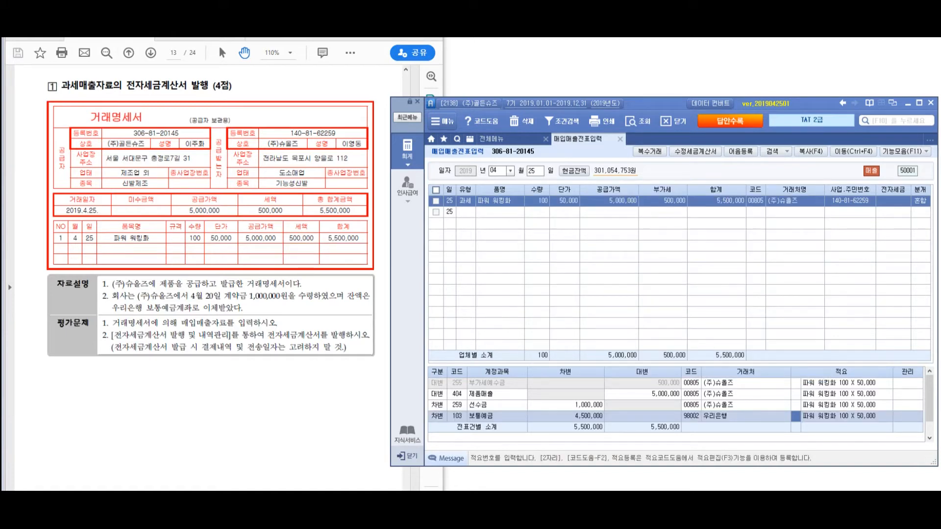
key("Return")
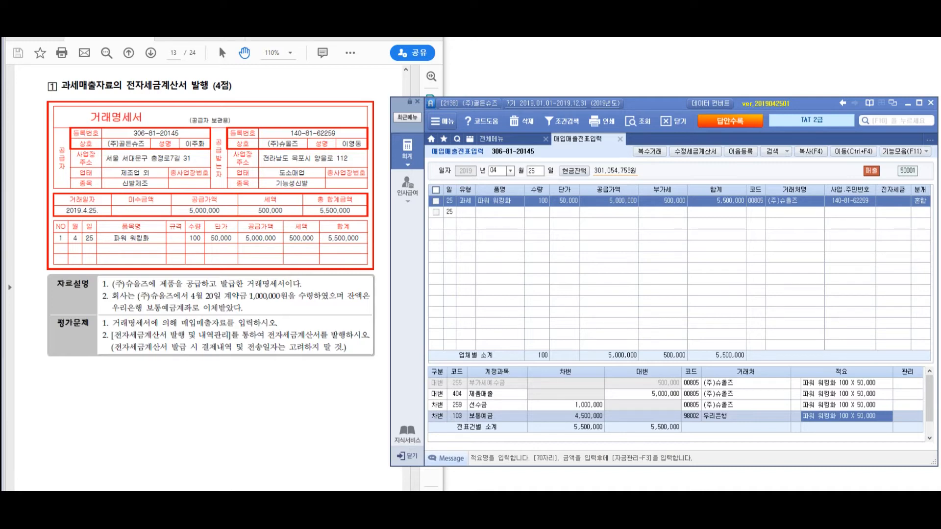
key("Return")
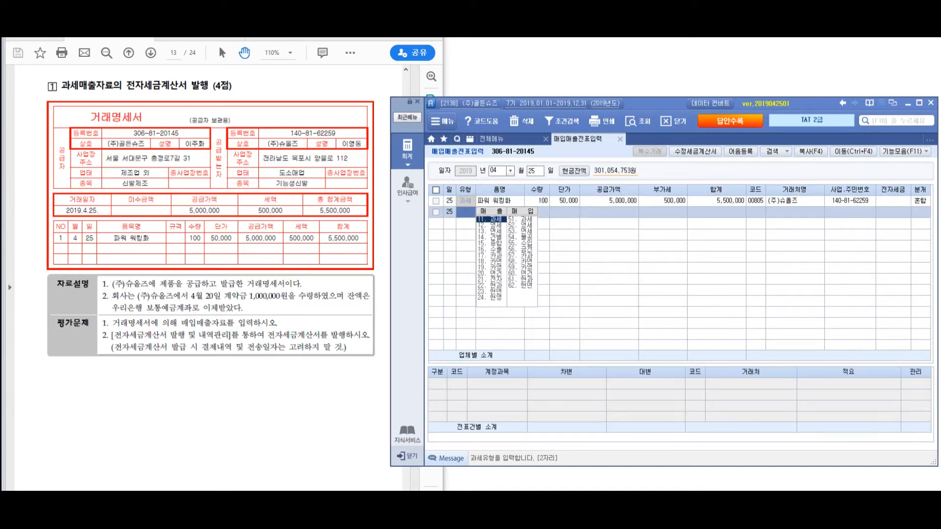
left_click(500, 201)
key("alt+Tab")
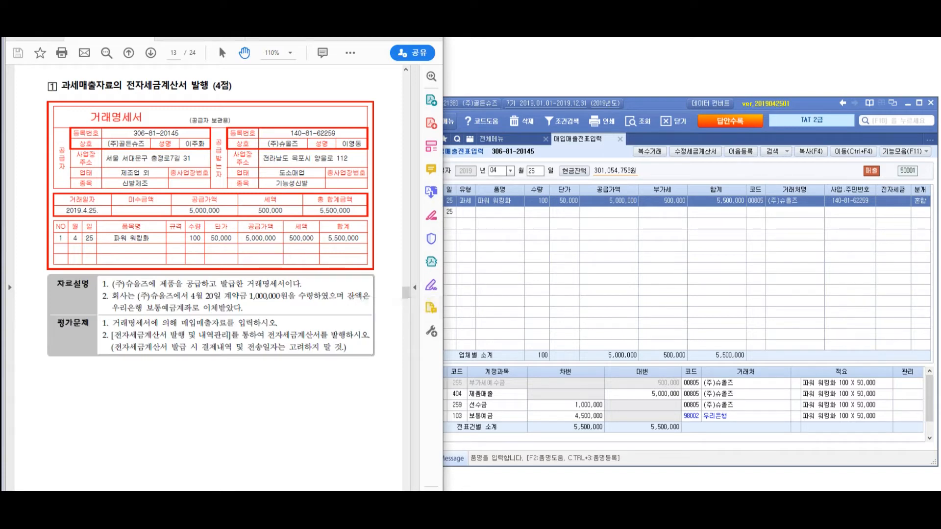
Switch back to the accounting program and open 전자세금계산서 발행 및 내역관리.
left_click(897, 120)
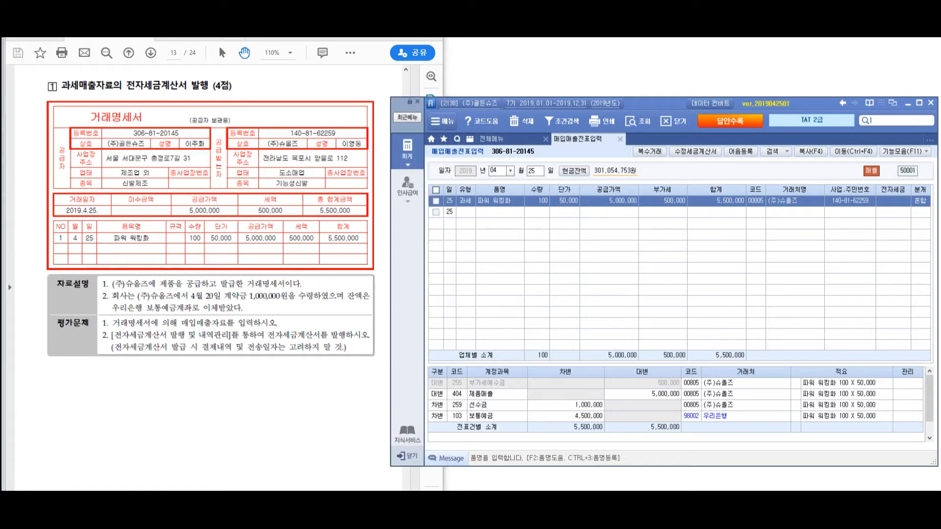
type("전자세금계산서")
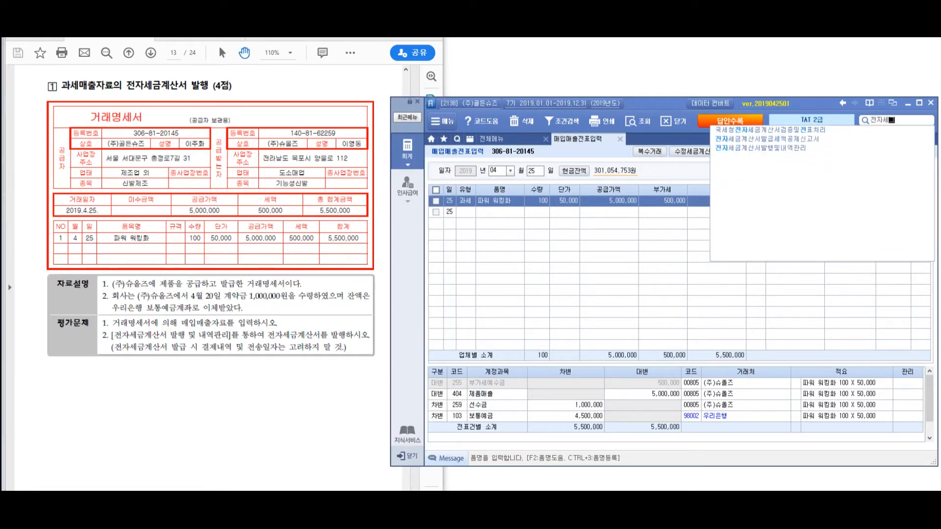
key("Down")
key("Down")
key("Down")
key("Return")
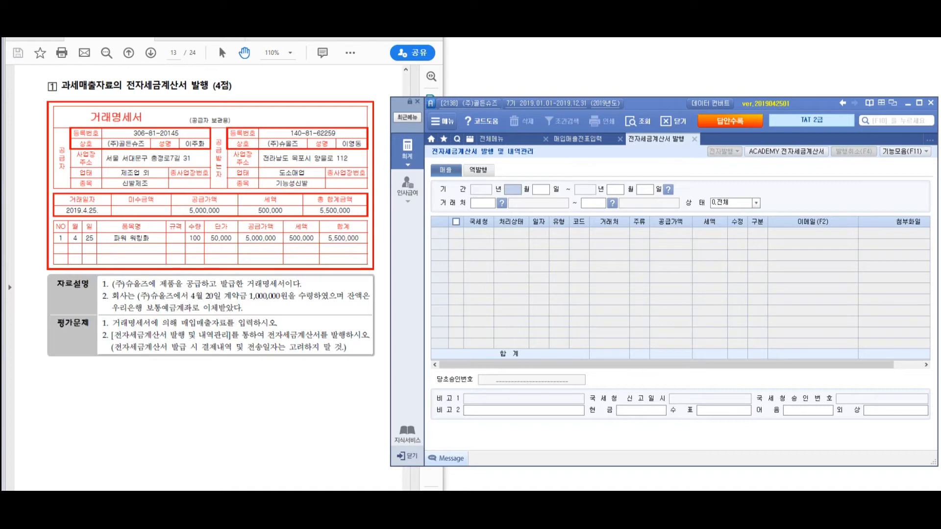
Retrieve the sales invoices for the period April 25 to April 25 and select the (주)슈올즈 entry.
type("04250425")
key("Return")
key("Return")
key("Return")
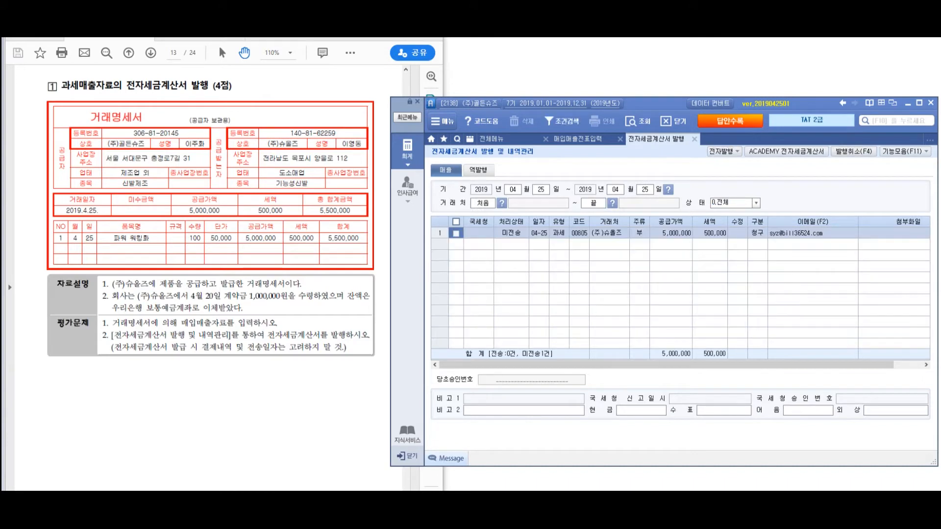
key("space")
left_click(609, 233)
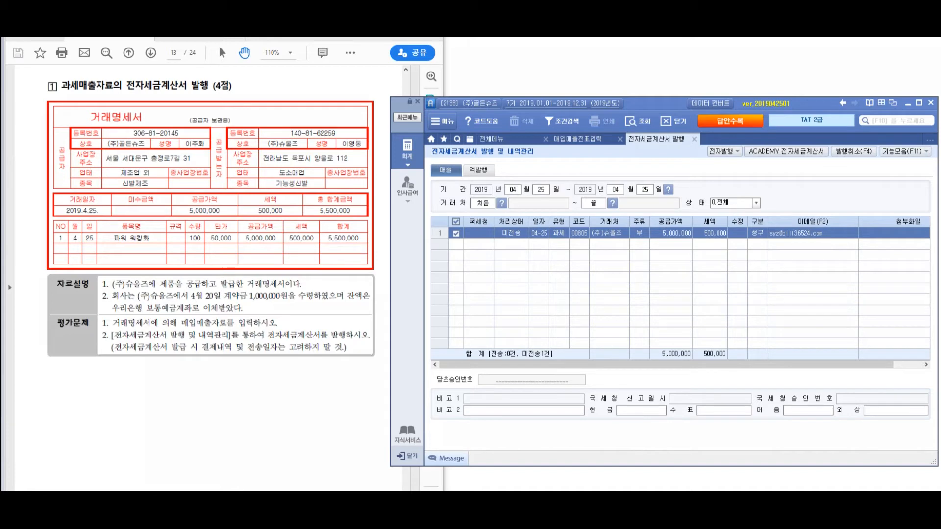
left_click_drag(504, 183, 473, 212)
left_click_drag(408, 295, 409, 329)
left_click_drag(420, 301, 416, 336)
left_click_drag(409, 322, 433, 319)
left_click_drag(421, 331, 456, 312)
left_click_drag(468, 290, 471, 319)
left_click_drag(497, 295, 474, 337)
left_click_drag(484, 300, 511, 341)
left_click_drag(405, 376, 569, 356)
left_click_drag(534, 316, 637, 306)
mouse_move(613, 293)
left_mouse_down()
mouse_move(608, 313)
mouse_move(660, 313)
left_mouse_up()
left_click_drag(673, 279, 669, 335)
mouse_move(671, 306)
left_mouse_down()
mouse_move(685, 293)
mouse_move(691, 316)
left_mouse_up()
left_click_drag(704, 296, 697, 318)
left_click_drag(691, 321, 709, 325)
mouse_move(722, 289)
left_mouse_down()
mouse_move(709, 309)
mouse_move(720, 321)
left_mouse_up()
left_click_drag(716, 311, 733, 308)
left_click_drag(727, 316, 700, 378)
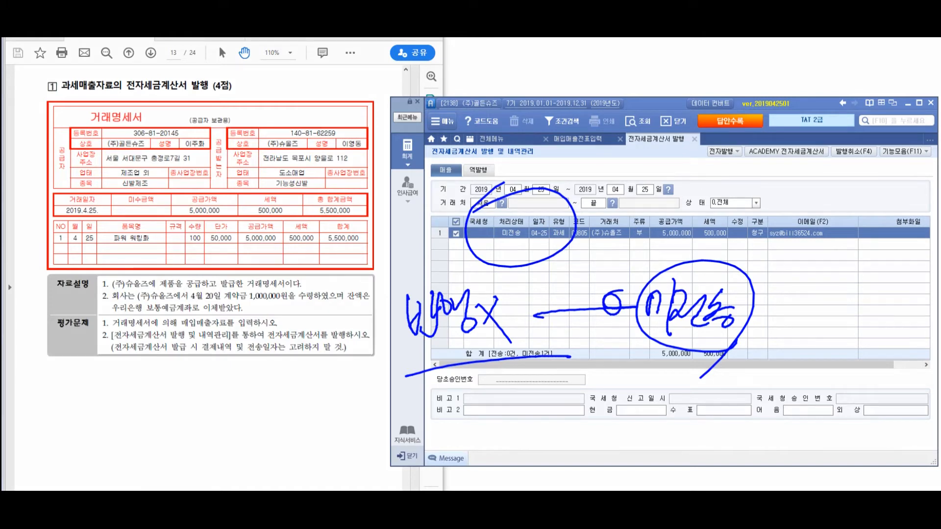
left_click(752, 138)
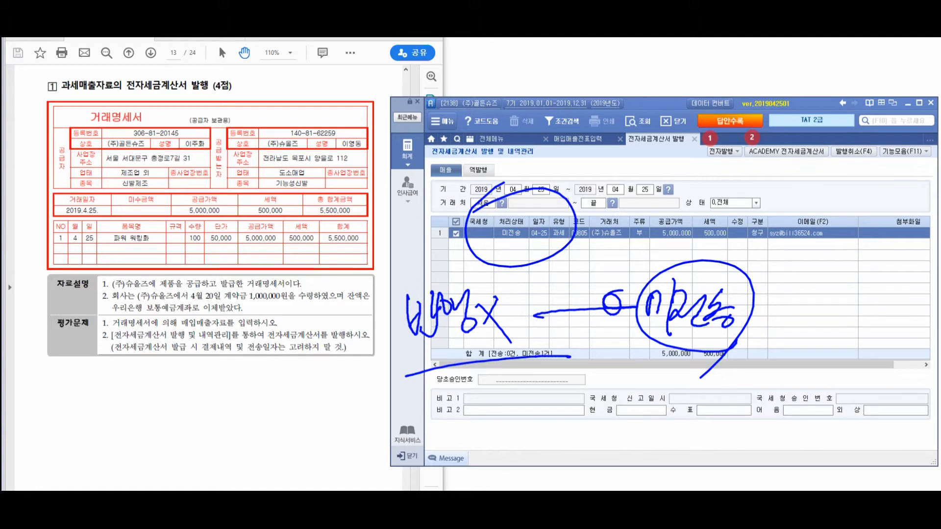
key("Escape")
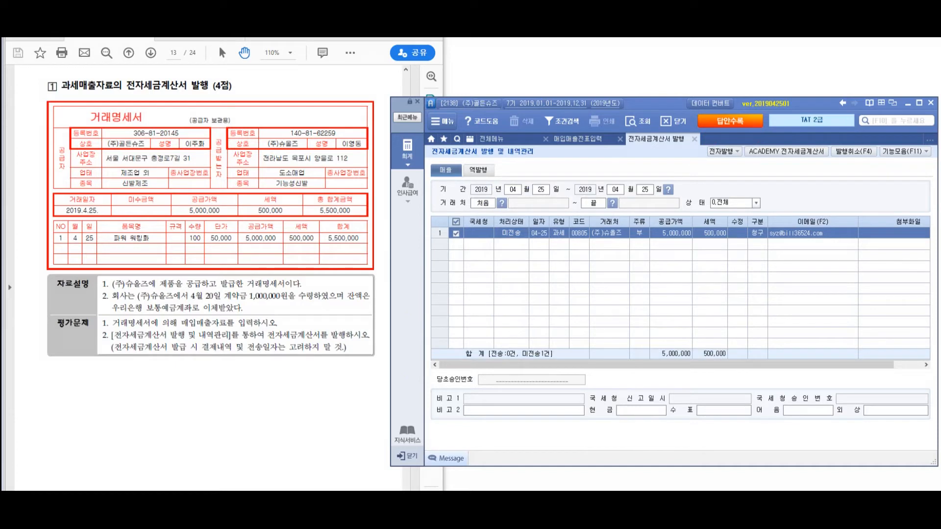
Start electronic issuance (전자발행) for the selected invoice and log in with the prefilled ID and password.
left_click(721, 152)
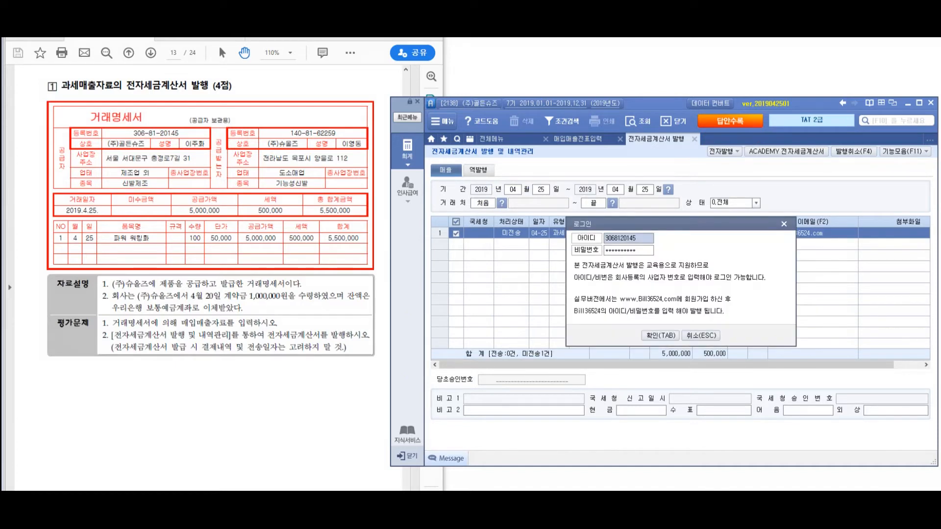
left_click(628, 250)
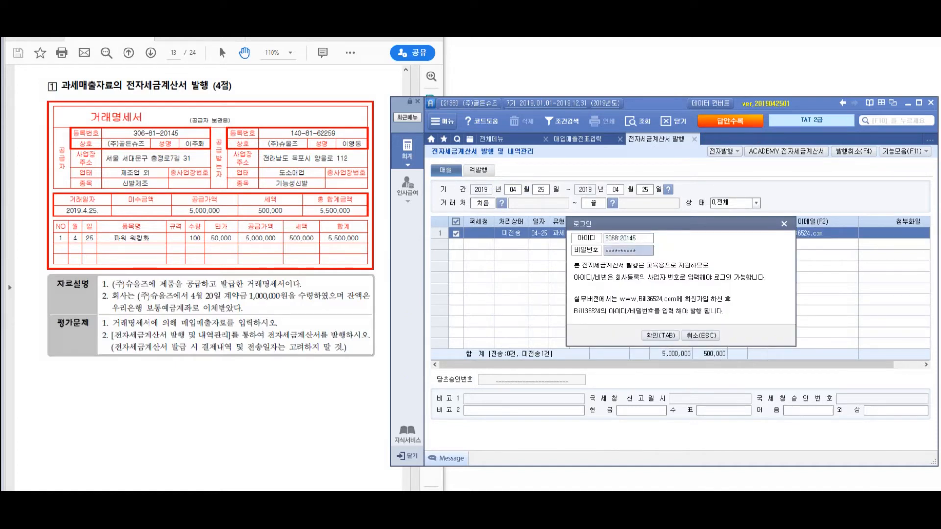
left_click_drag(681, 224, 680, 223)
left_click(628, 237)
left_click(627, 249)
left_click(627, 237)
left_click(628, 250)
left_click(627, 238)
left_click(627, 250)
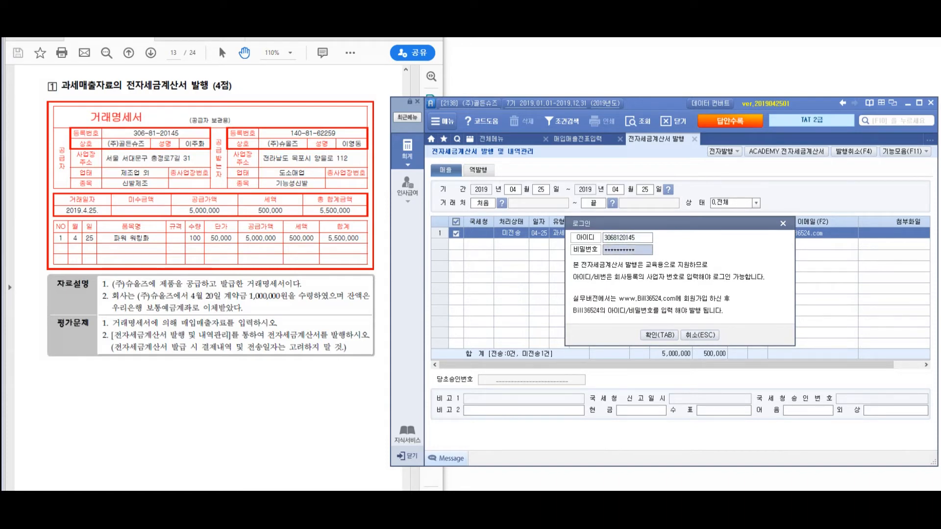
left_click(659, 335)
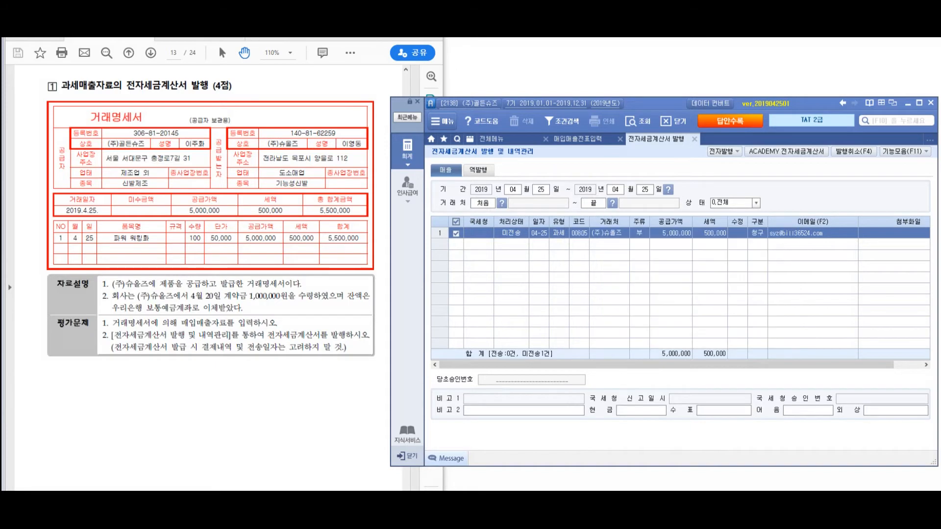
Issue (발행) the (주)슈올즈 electronic tax invoice from the issuance preview.
key("Tab")
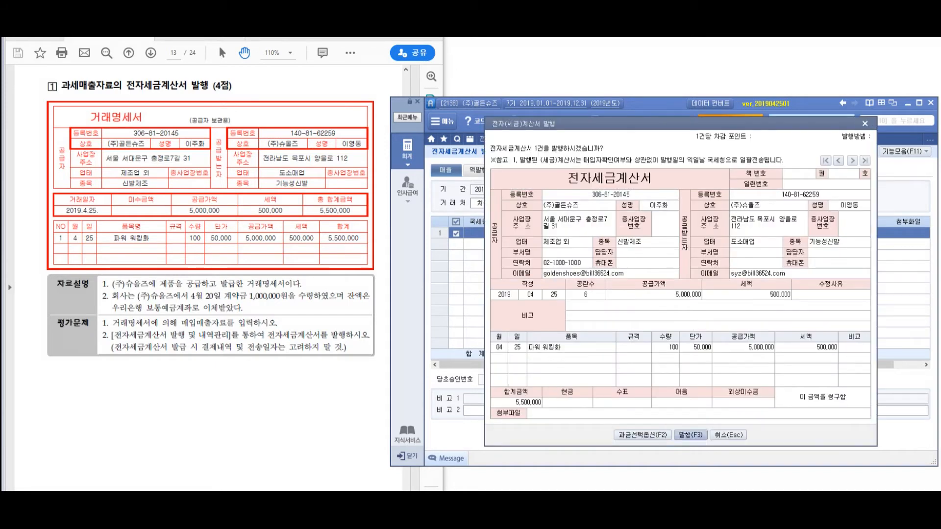
key("Return")
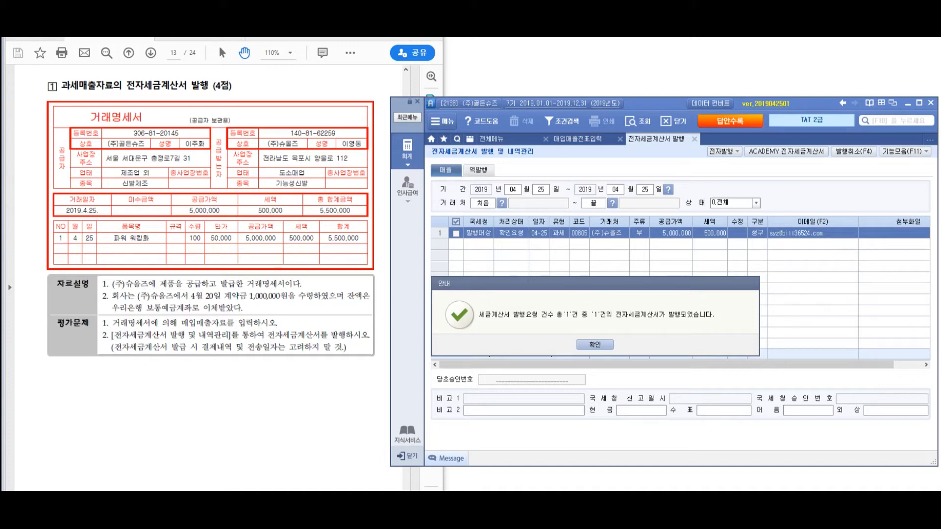
key("Return")
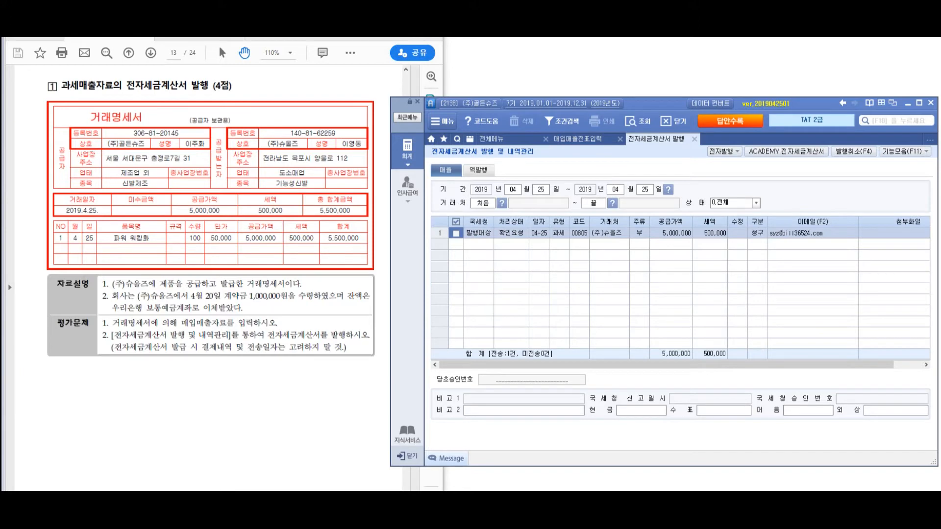
left_click(455, 234)
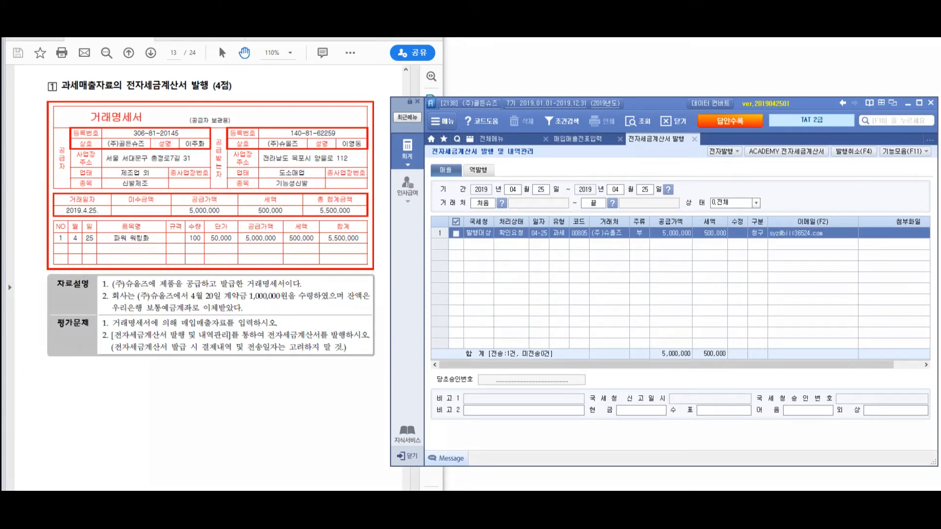
left_click_drag(507, 191, 404, 236)
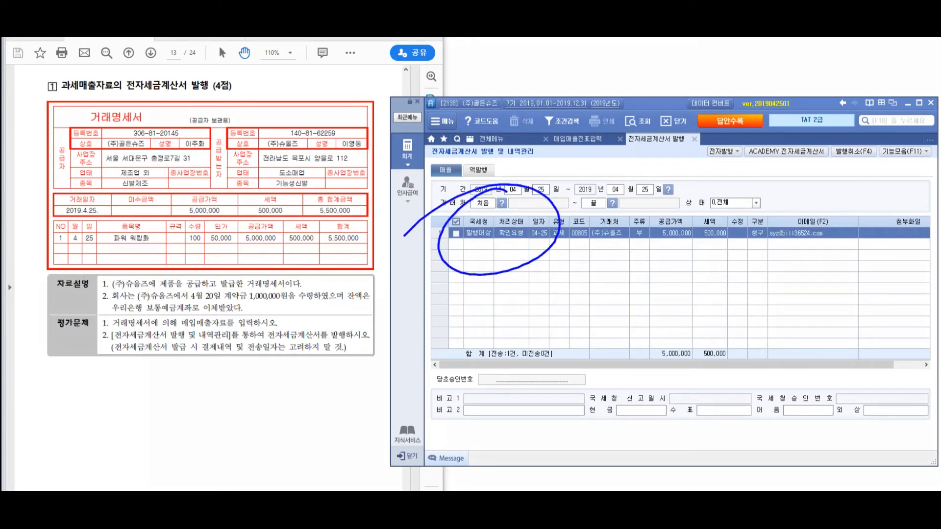
mouse_move(439, 296)
left_mouse_down()
mouse_move(431, 338)
mouse_move(457, 364)
left_mouse_up()
mouse_move(472, 312)
left_mouse_down()
mouse_move(461, 325)
mouse_move(486, 333)
left_mouse_up()
left_click_drag(495, 298, 498, 365)
left_click_drag(495, 302, 508, 304)
mouse_move(493, 323)
left_mouse_down()
mouse_move(496, 346)
mouse_move(525, 347)
mouse_move(622, 301)
mouse_move(596, 325)
left_mouse_up()
mouse_move(666, 284)
left_mouse_down()
mouse_move(654, 318)
mouse_move(684, 313)
left_mouse_up()
left_click_drag(695, 278, 700, 304)
mouse_move(676, 321)
left_mouse_down()
mouse_move(693, 329)
mouse_move(701, 312)
left_mouse_up()
mouse_move(715, 281)
left_mouse_down()
mouse_move(706, 300)
mouse_move(749, 286)
left_mouse_up()
mouse_move(748, 287)
left_mouse_down()
mouse_move(746, 309)
mouse_move(793, 297)
left_mouse_up()
left_click_drag(808, 275, 794, 337)
left_click_drag(825, 290, 847, 273)
mouse_move(847, 272)
left_mouse_down()
mouse_move(835, 315)
mouse_move(894, 284)
left_mouse_up()
mouse_move(573, 403)
left_mouse_down()
mouse_move(654, 377)
mouse_move(628, 383)
left_mouse_up()
mouse_move(667, 348)
left_mouse_down()
mouse_move(679, 369)
mouse_move(718, 379)
left_mouse_up()
mouse_move(701, 389)
left_mouse_down()
mouse_move(730, 365)
mouse_move(732, 381)
left_mouse_up()
mouse_move(732, 388)
left_mouse_down()
mouse_move(750, 356)
mouse_move(781, 412)
left_mouse_up()
left_click_drag(772, 128, 841, 118)
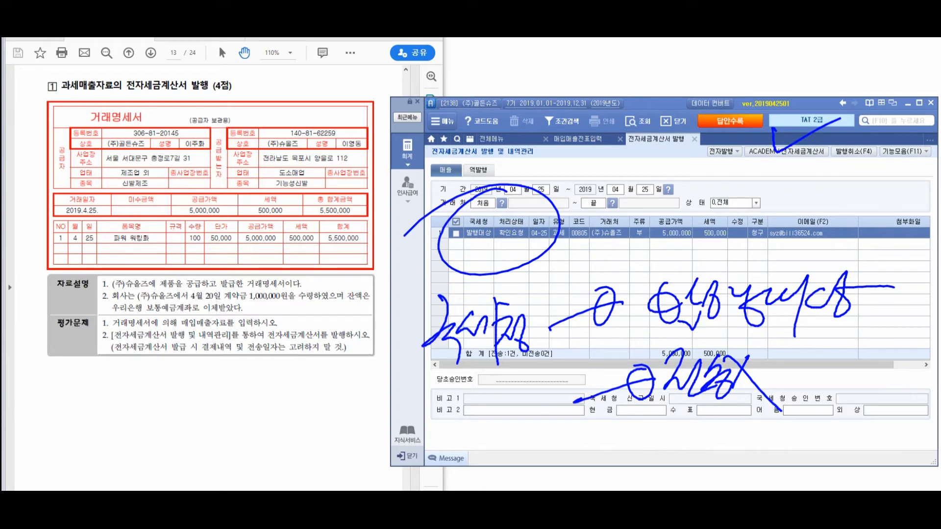
key("Escape")
Log in to ACADEMY 전자세금계산서 with the prefilled credentials and issue the 2019-04-25 sales invoice to (주)슈올즈.
left_click(786, 152)
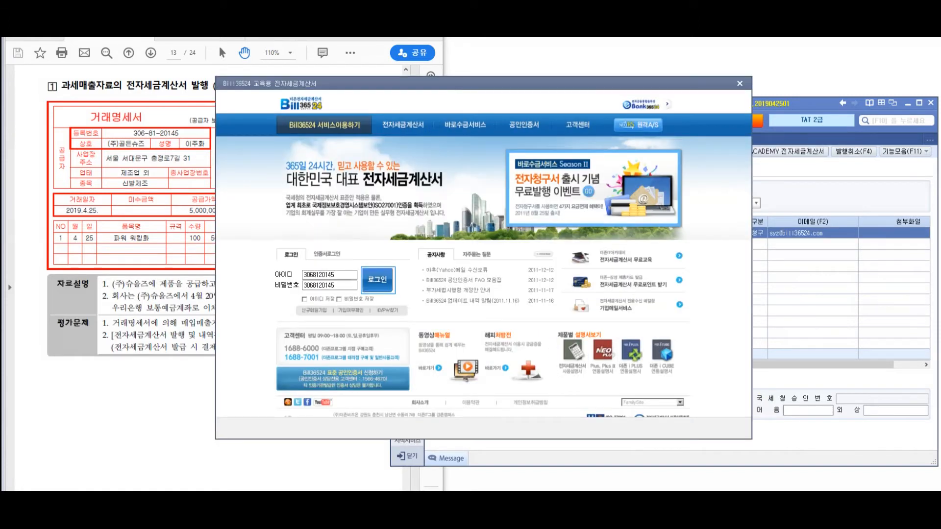
left_click(377, 279)
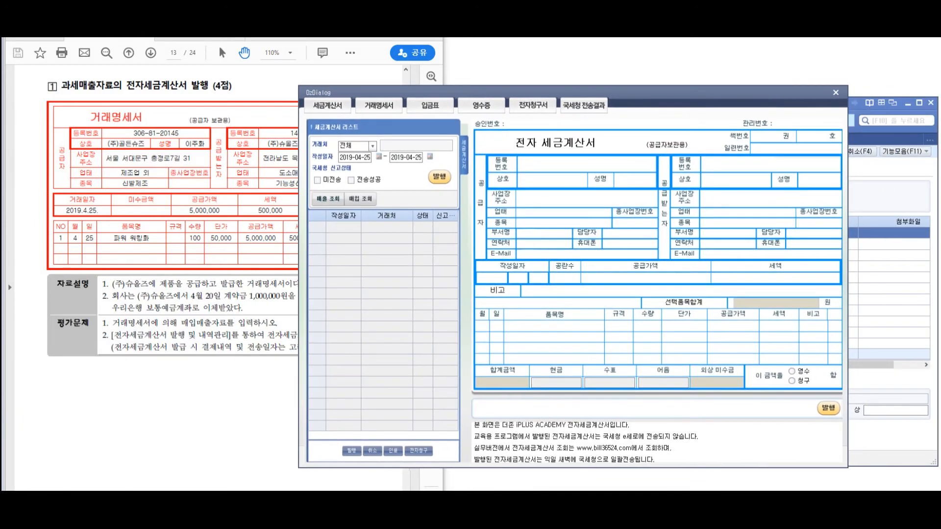
left_click(405, 158)
key("Return")
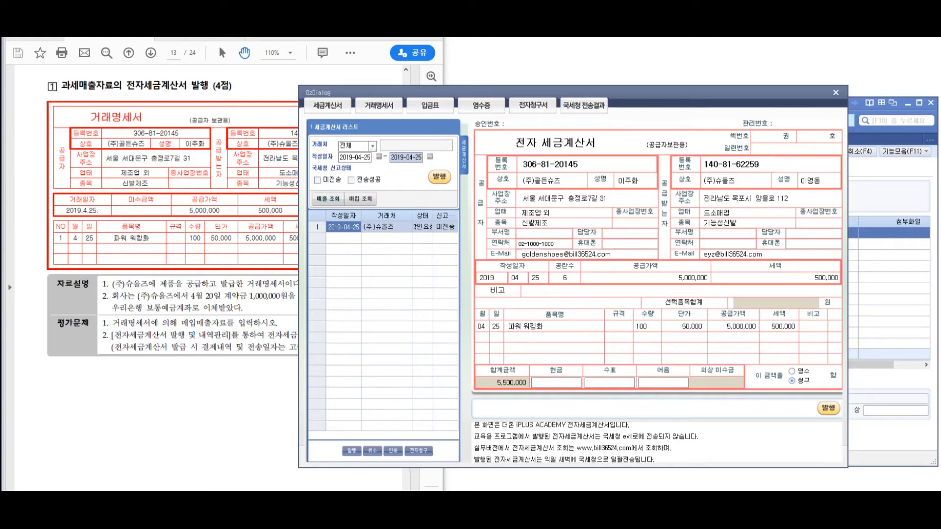
left_click(387, 227)
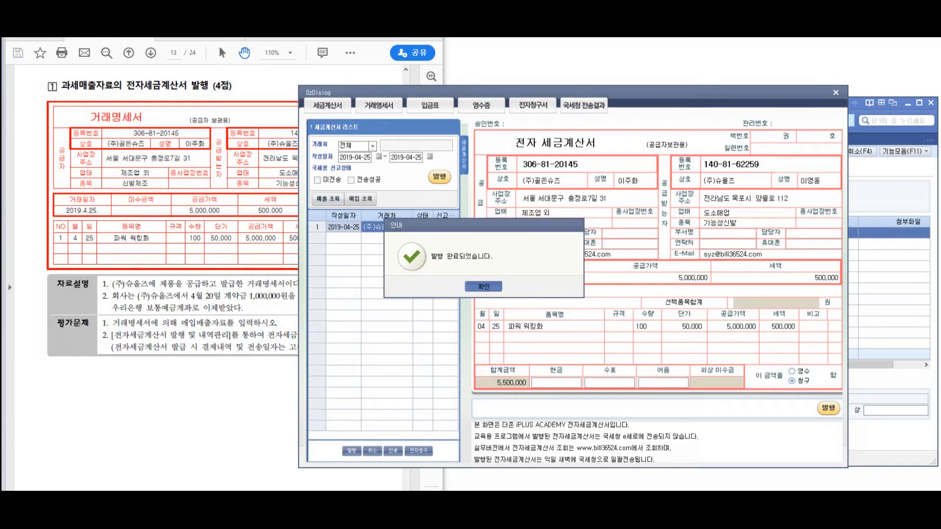
key("Return")
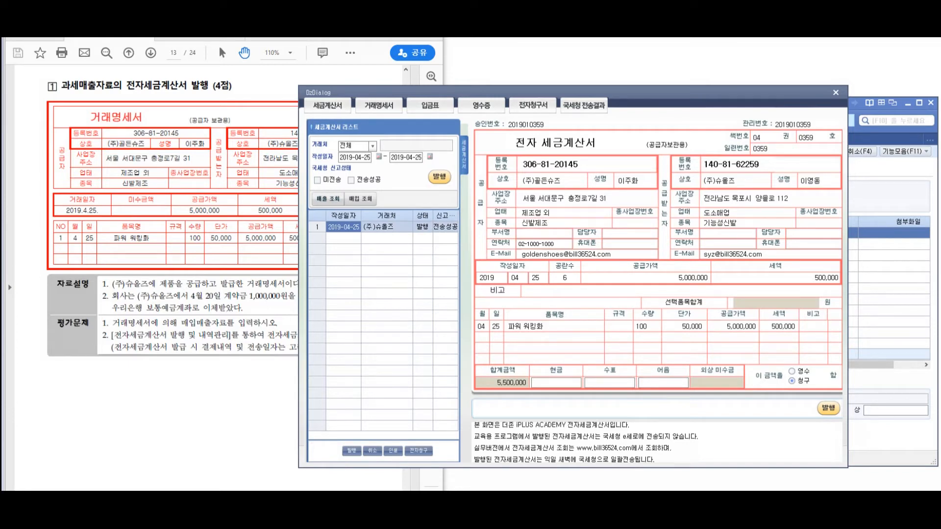
Review the 국세청 전송결과 for sales dated 2019-04-25 across all columns, and close the invoice window.
left_click(583, 105)
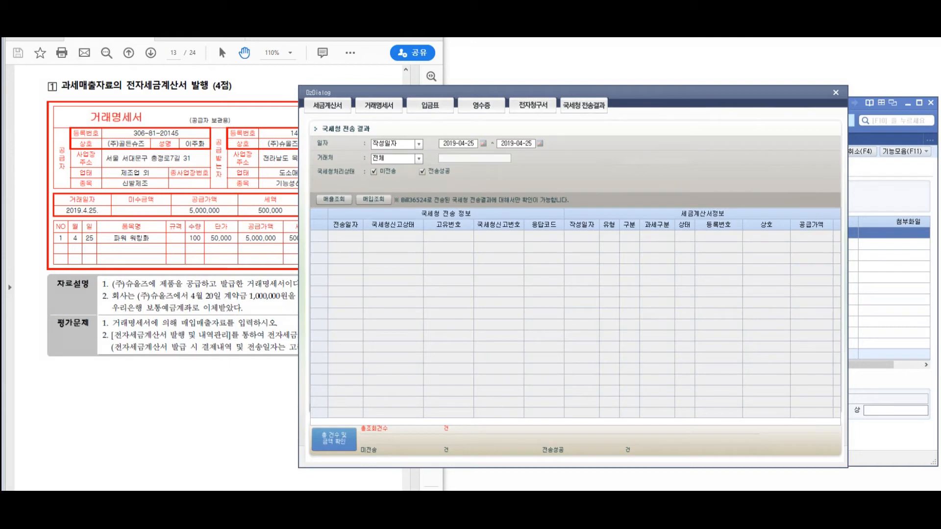
left_click(334, 199)
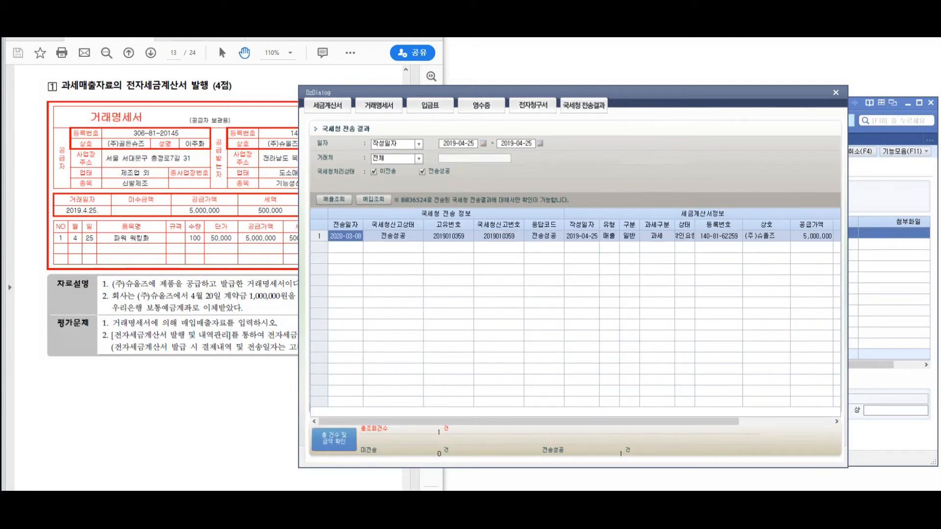
left_click(812, 236)
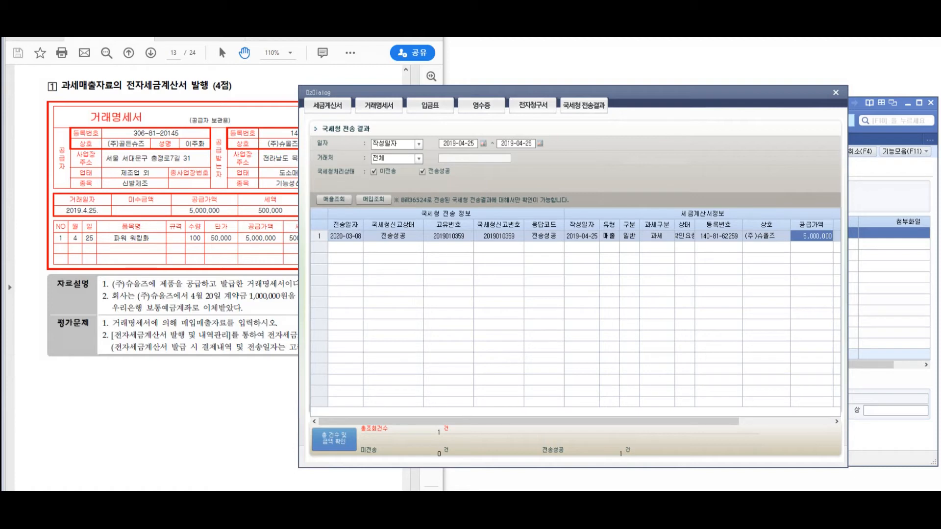
left_click_drag(676, 421, 771, 422)
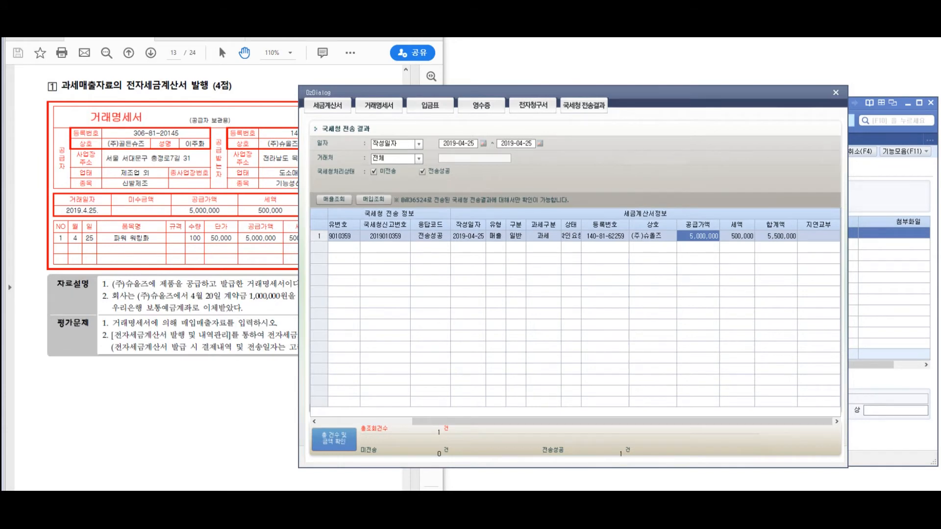
left_click(835, 92)
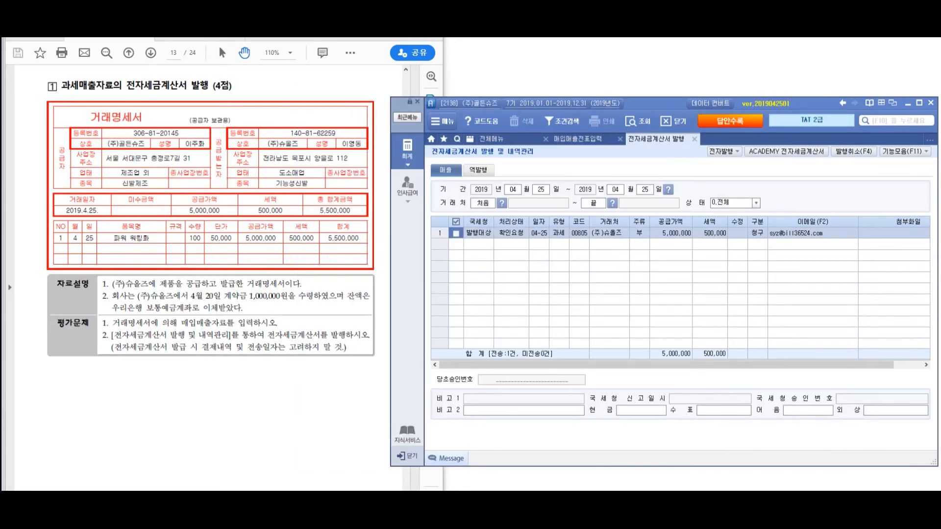
Reload the April 25 vouchers in 매입매출전표입력 and check the 전자세금 field of the (주)슈올즈 sale.
left_click(577, 139)
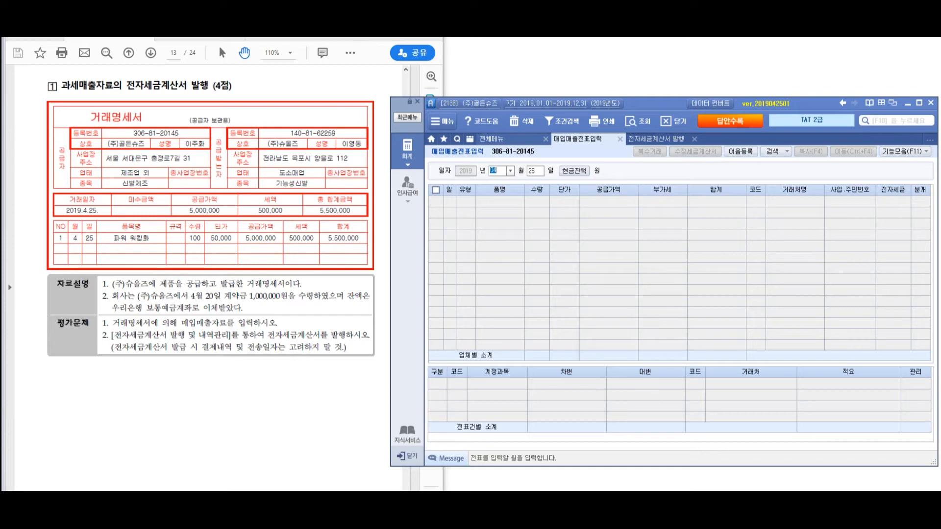
key("Return")
key("Return")
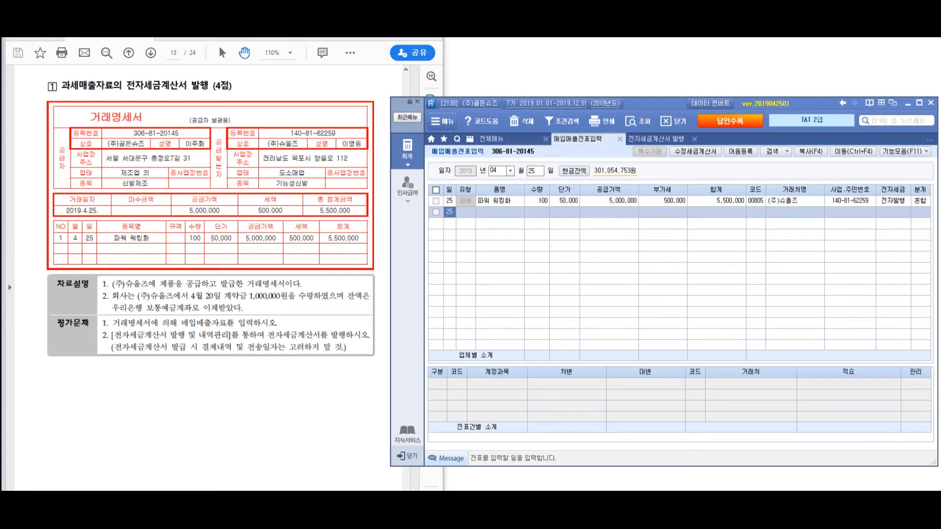
left_click(755, 201)
key("Return")
left_click(892, 201)
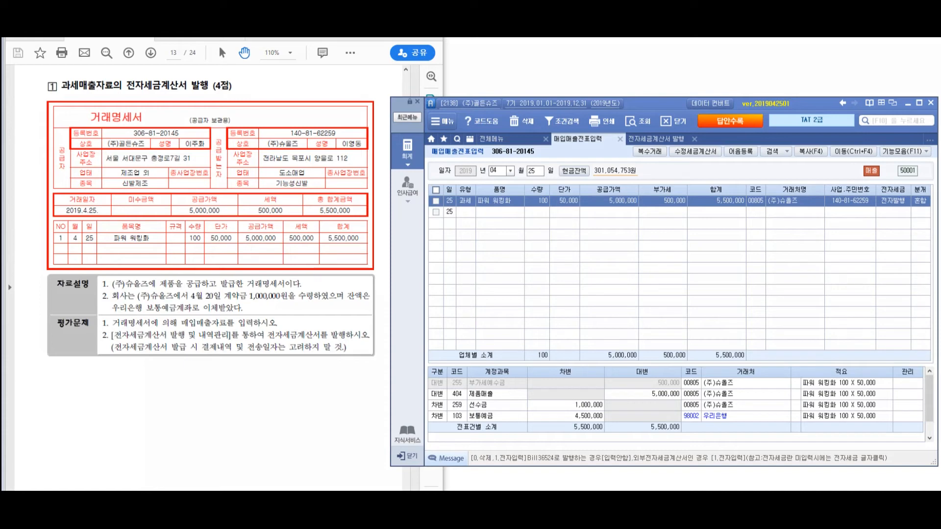
mouse_move(909, 168)
left_mouse_down()
mouse_move(897, 157)
mouse_move(812, 207)
left_mouse_up()
left_click_drag(450, 209, 841, 237)
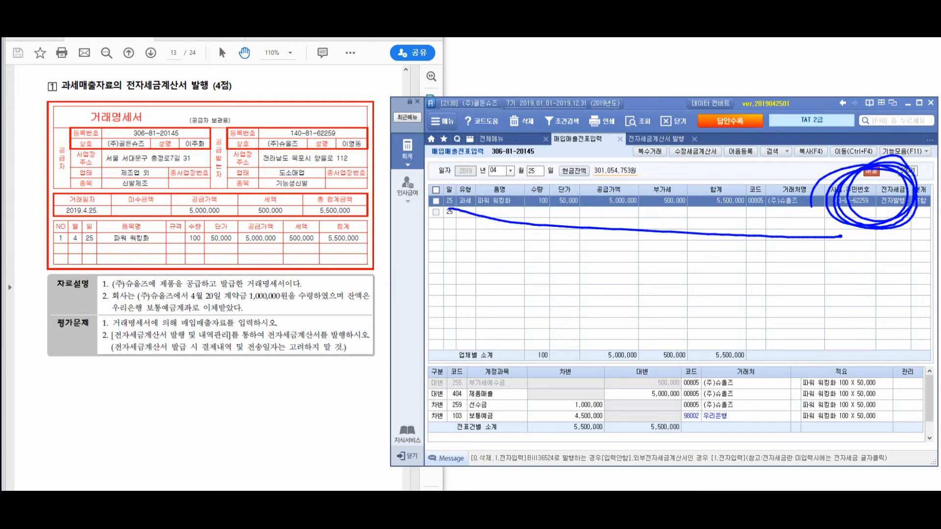
key("Escape")
Switch to the exam PDF and read problem 2, 수정전자세금계산서 발행.
left_click(210, 294)
scroll(211, 294, "down", 8)
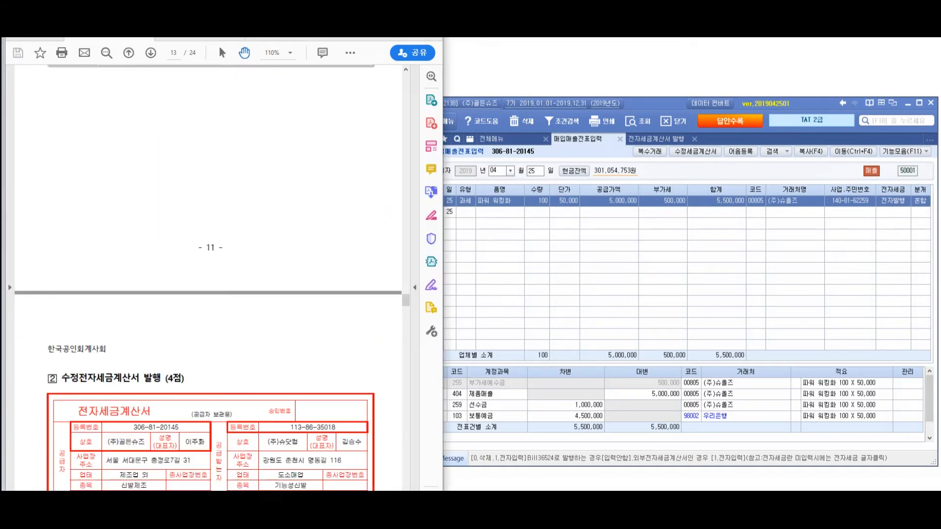
scroll(211, 294, "down", 4)
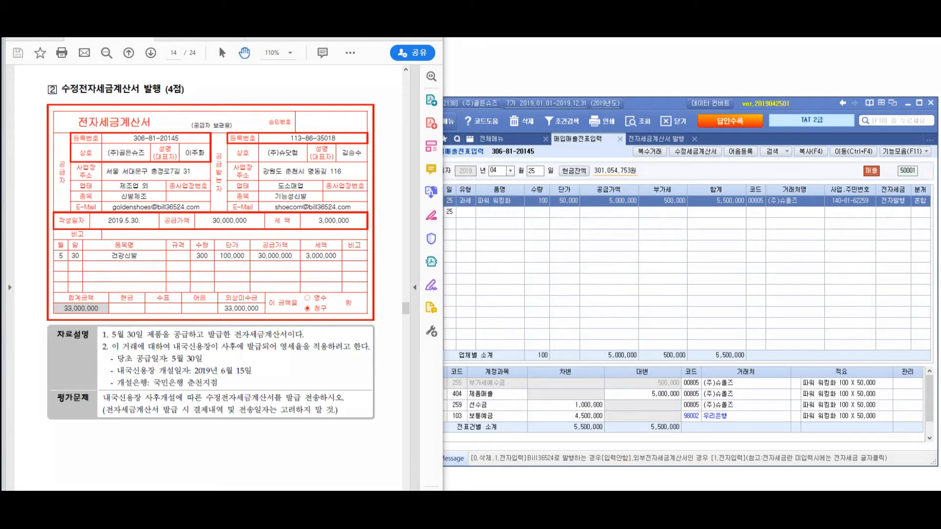
left_click_drag(72, 296, 32, 328)
mouse_move(307, 193)
left_mouse_down()
mouse_move(363, 167)
mouse_move(414, 196)
mouse_move(516, 208)
mouse_move(536, 235)
mouse_move(578, 196)
left_mouse_up()
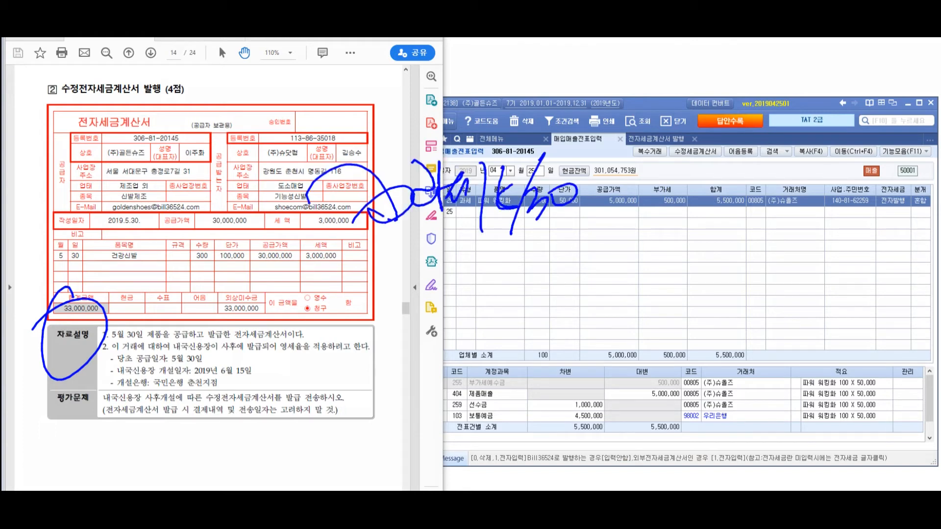
mouse_move(437, 234)
left_mouse_down()
mouse_move(451, 333)
mouse_move(483, 316)
mouse_move(451, 321)
left_mouse_up()
mouse_move(510, 267)
left_mouse_down()
mouse_move(519, 296)
mouse_move(564, 282)
mouse_move(590, 297)
left_mouse_up()
mouse_move(639, 245)
left_mouse_down()
mouse_move(633, 311)
mouse_move(705, 254)
mouse_move(701, 294)
mouse_move(740, 265)
mouse_move(750, 299)
left_mouse_up()
left_click_drag(760, 253, 762, 318)
mouse_move(392, 360)
left_mouse_down()
mouse_move(405, 391)
mouse_move(376, 405)
left_mouse_up()
mouse_move(345, 390)
left_mouse_down()
mouse_move(441, 374)
mouse_move(417, 394)
left_mouse_up()
left_click_drag(456, 362, 473, 399)
left_click_drag(480, 352, 525, 412)
mouse_move(519, 338)
left_mouse_down()
mouse_move(554, 387)
mouse_move(490, 338)
left_mouse_up()
mouse_move(592, 398)
left_mouse_down()
mouse_move(605, 367)
mouse_move(626, 405)
left_mouse_up()
left_click_drag(637, 361, 635, 390)
left_click_drag(661, 362, 659, 409)
left_click_drag(671, 370, 675, 385)
left_click_drag(682, 365, 701, 387)
mouse_move(454, 426)
left_mouse_down()
mouse_move(458, 463)
mouse_move(500, 431)
mouse_move(515, 461)
left_mouse_up()
left_click_drag(463, 468, 497, 483)
left_click_drag(509, 423, 507, 421)
mouse_move(588, 444)
left_mouse_down()
mouse_move(615, 418)
mouse_move(613, 432)
left_mouse_up()
mouse_move(618, 426)
left_mouse_down()
mouse_move(619, 468)
mouse_move(655, 418)
mouse_move(644, 478)
left_mouse_up()
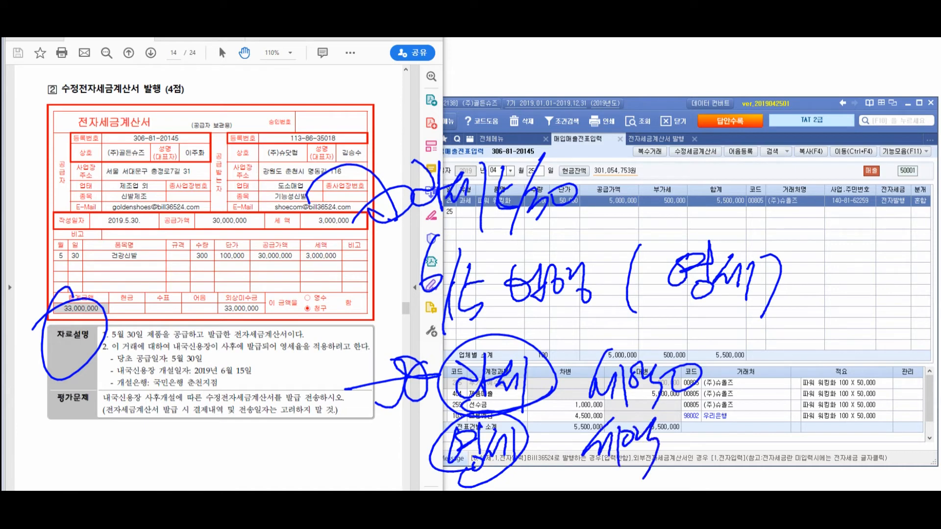
left_click_drag(691, 417, 686, 420)
mouse_move(745, 409)
left_mouse_down()
mouse_move(715, 426)
mouse_move(752, 463)
left_mouse_up()
left_click_drag(784, 405, 774, 450)
mouse_move(789, 431)
left_mouse_down()
mouse_move(813, 409)
mouse_move(825, 429)
left_mouse_up()
mouse_move(826, 404)
left_mouse_down()
mouse_move(828, 444)
mouse_move(832, 433)
left_mouse_up()
left_click_drag(837, 422, 857, 436)
left_click_drag(872, 404, 871, 440)
left_click_drag(875, 400, 864, 463)
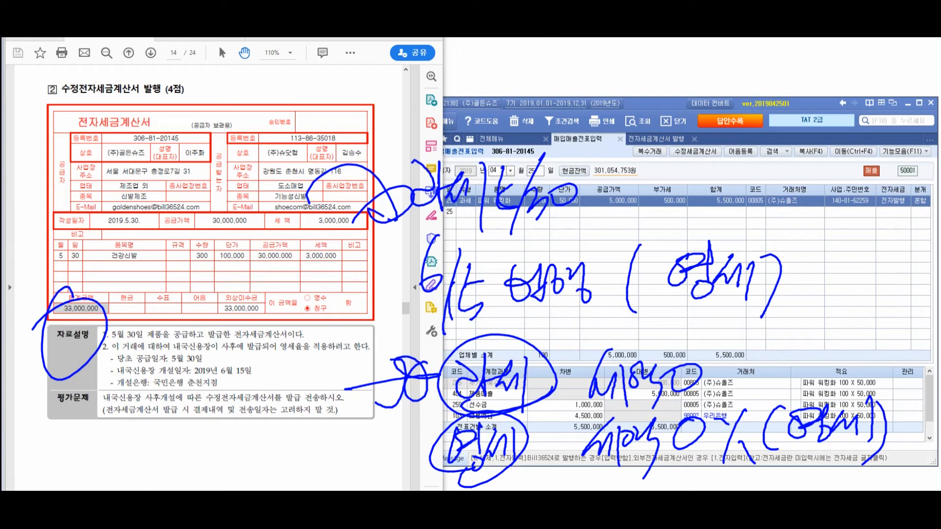
key("Escape")
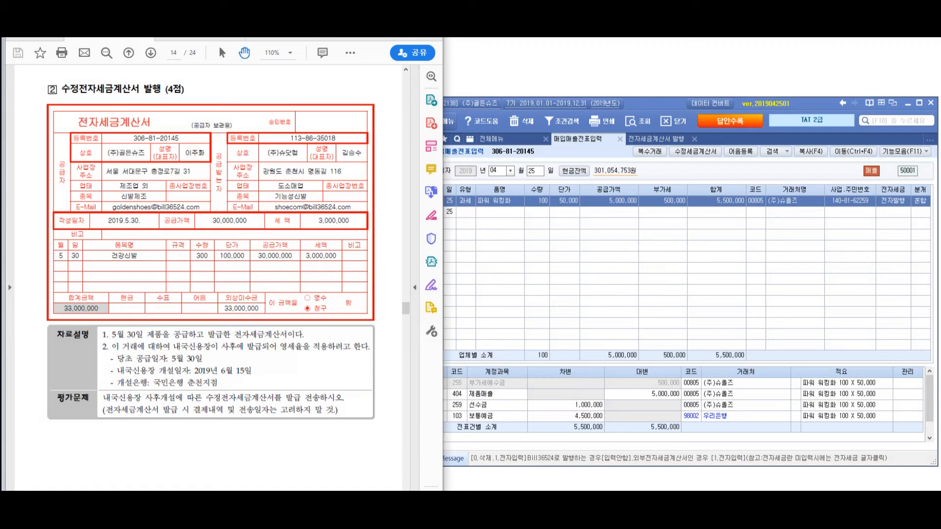
Load the vouchers dated May 30 in 매입매출전표입력.
left_click(496, 171)
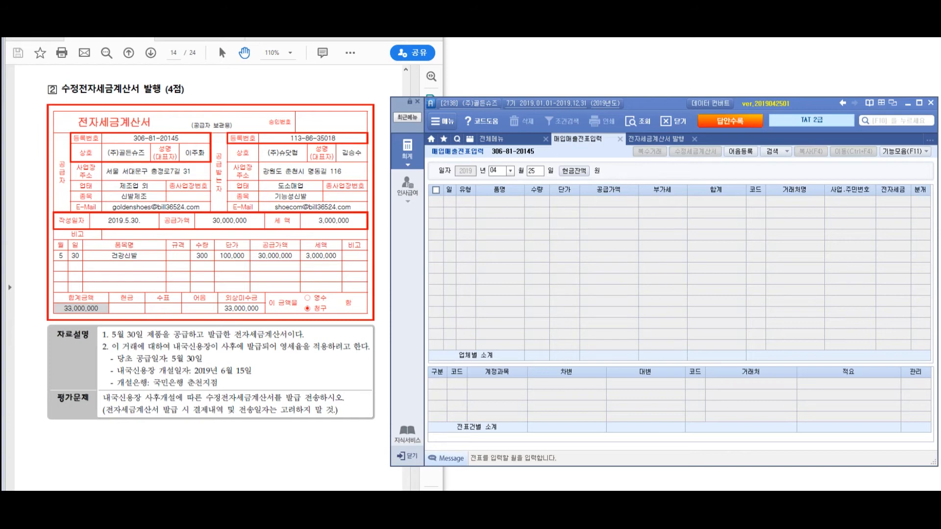
left_click(655, 139)
left_click(578, 140)
left_click(491, 139)
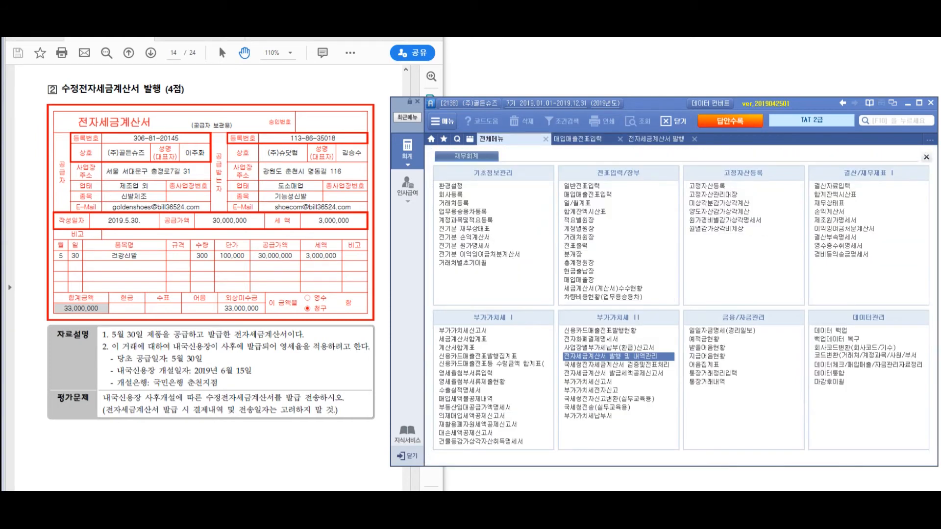
left_click(578, 139)
type("05")
key("Return")
type("30")
key("Return")
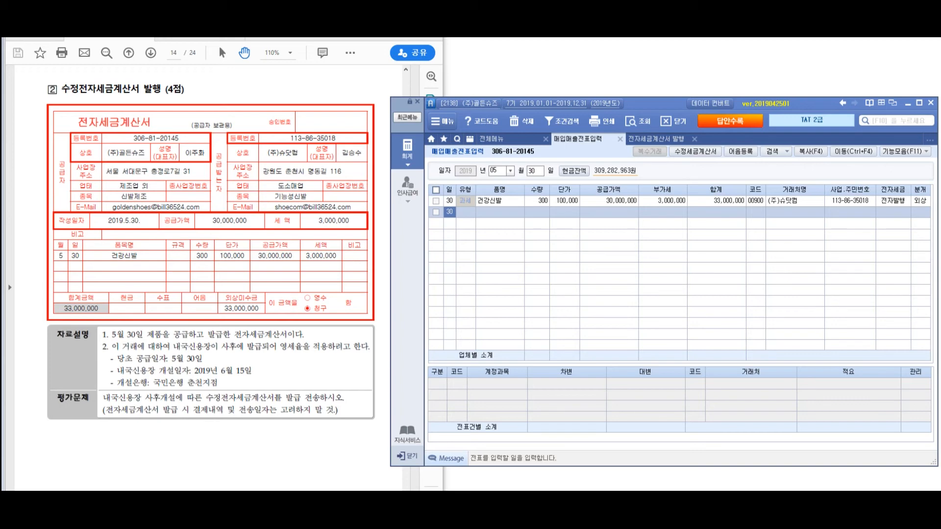
Start a 수정세금계산서 for the (주)슈닷컴 sale with reason 5. 내국신용장 사후 개설, opening date 2019-06-15 and 신고년월 2019-06.
left_click(436, 190)
left_click(500, 201)
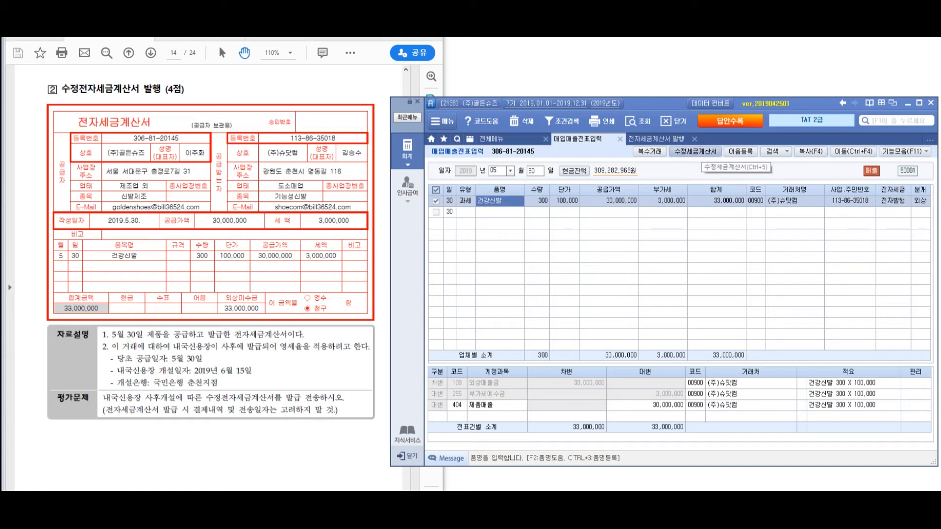
left_click(696, 151)
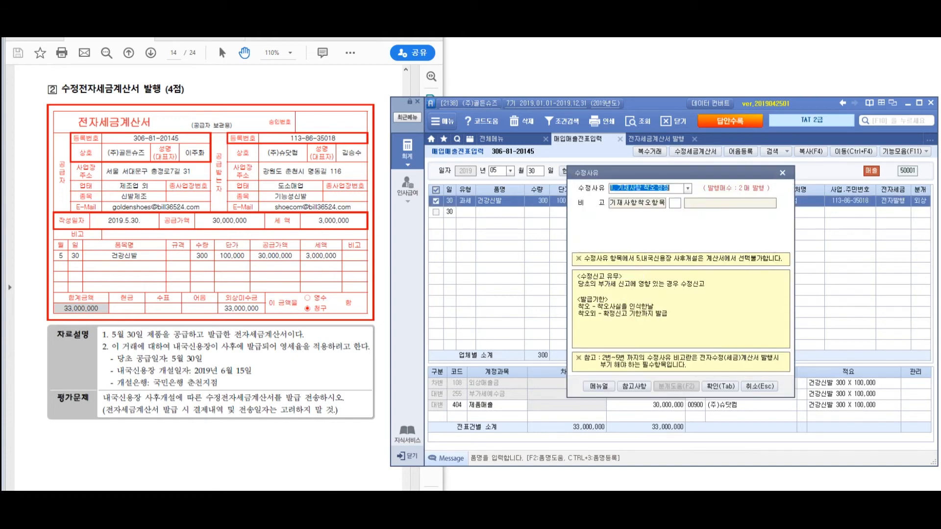
left_click(688, 188)
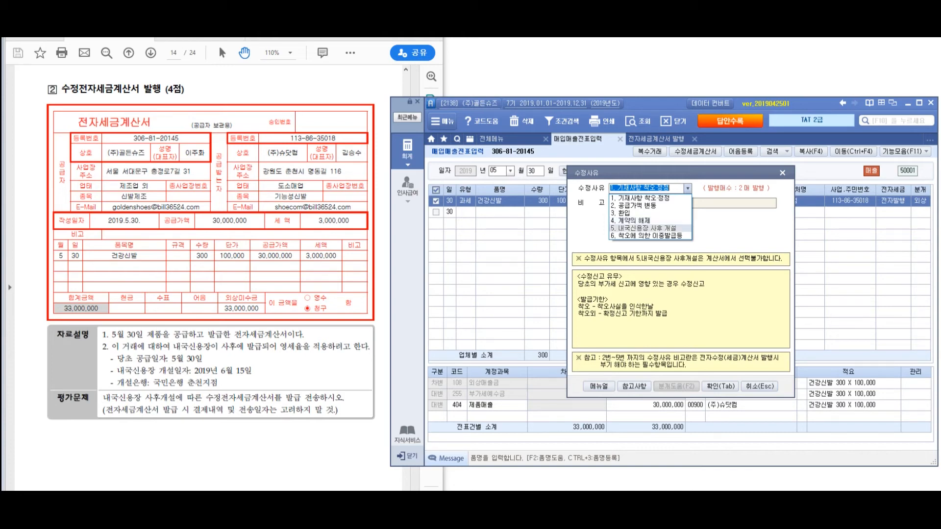
left_click(643, 228)
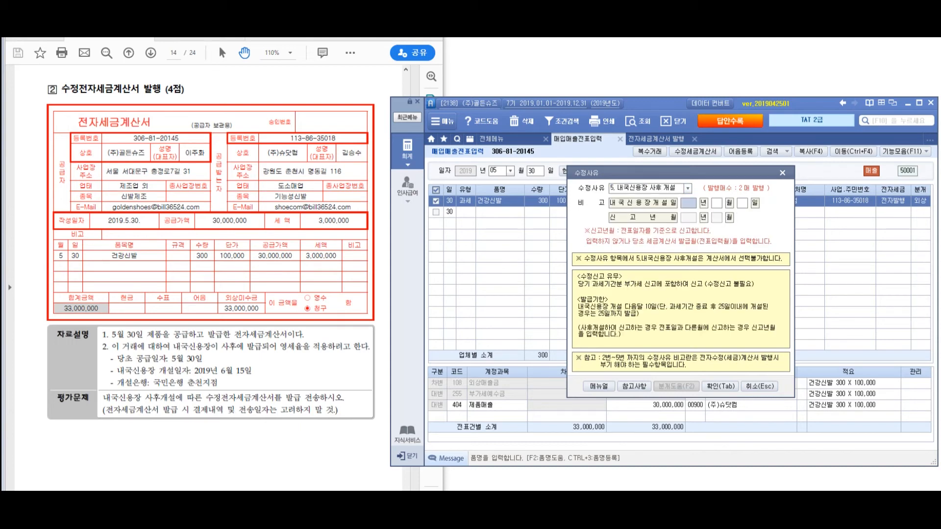
type("201906")
type("15")
type("2019")
type("06")
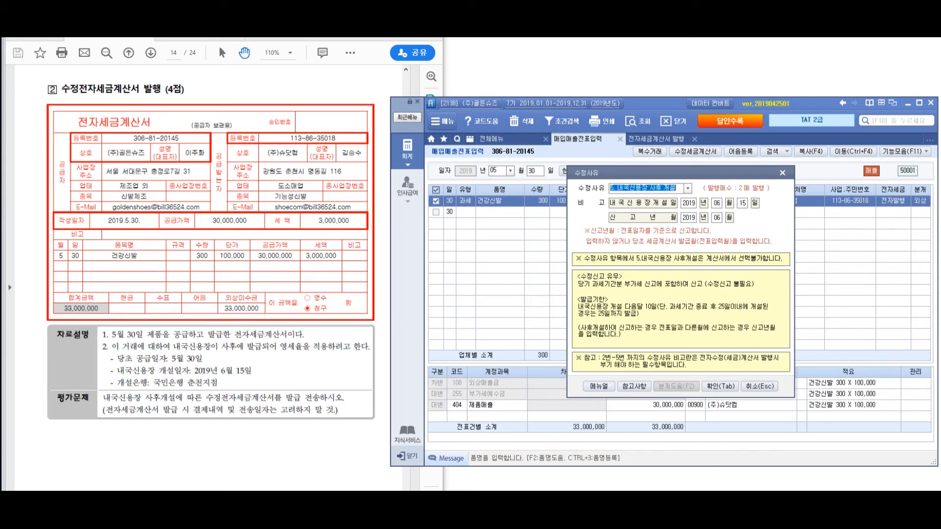
left_click(720, 386)
left_click(720, 386)
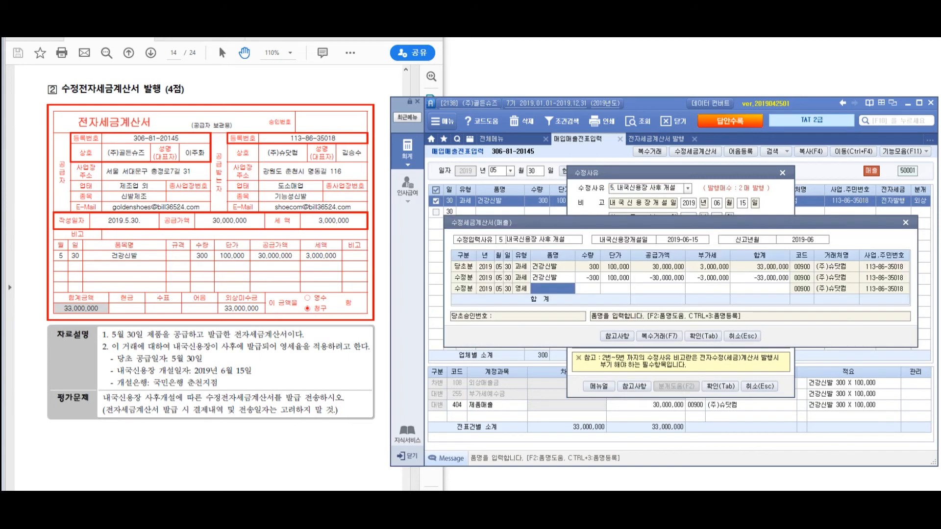
Fill the zero-rated 영세 line with 건강신발, quantity 300 and unit price 100,000, and confirm the amended invoice.
key("Up")
key("Down")
key("Up")
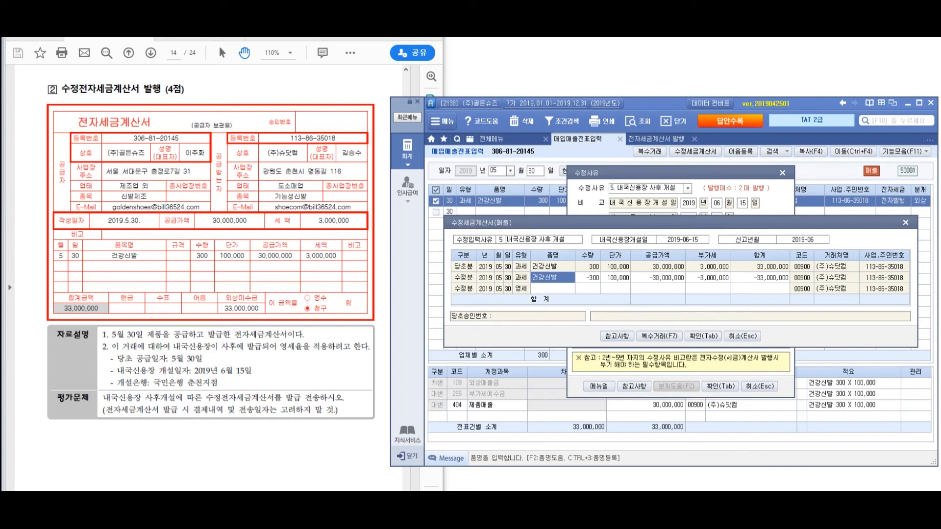
key("Down")
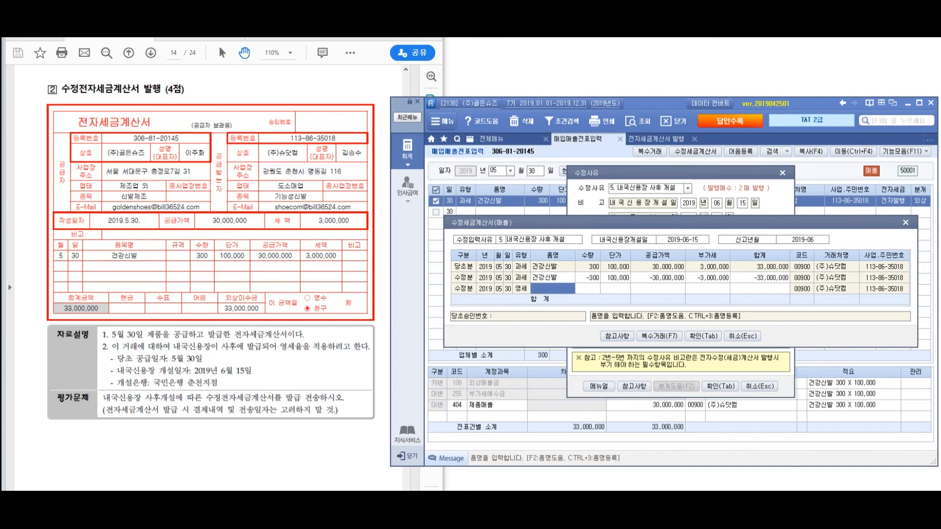
type("건강신발")
key("Return")
type("300")
key("Return")
type("100000")
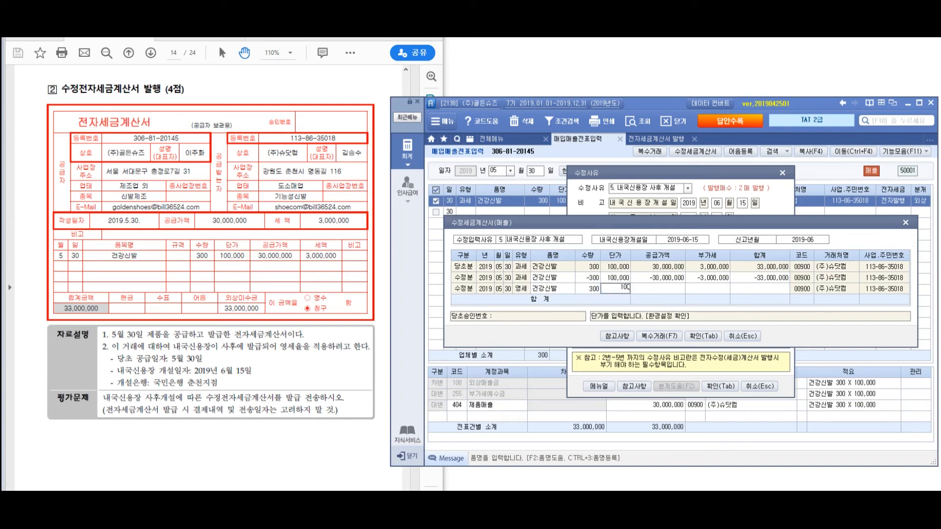
key("Return")
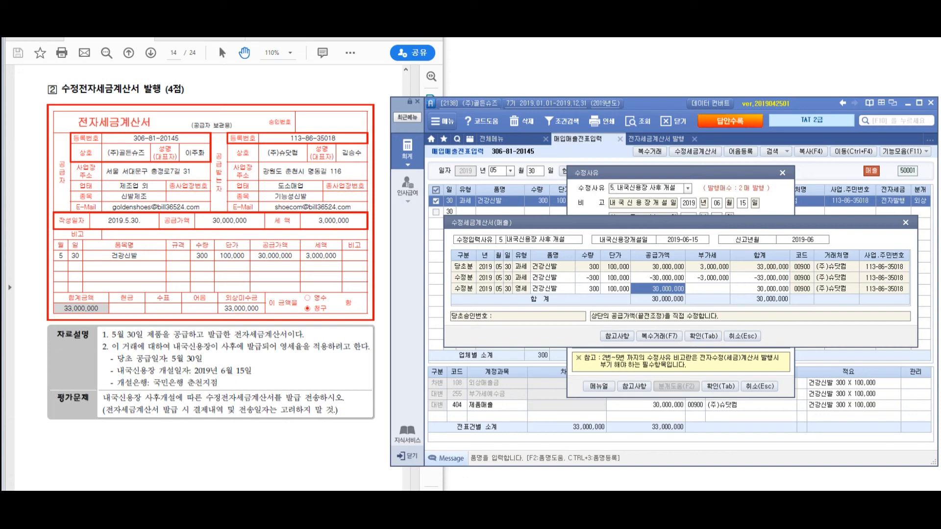
left_click(703, 336)
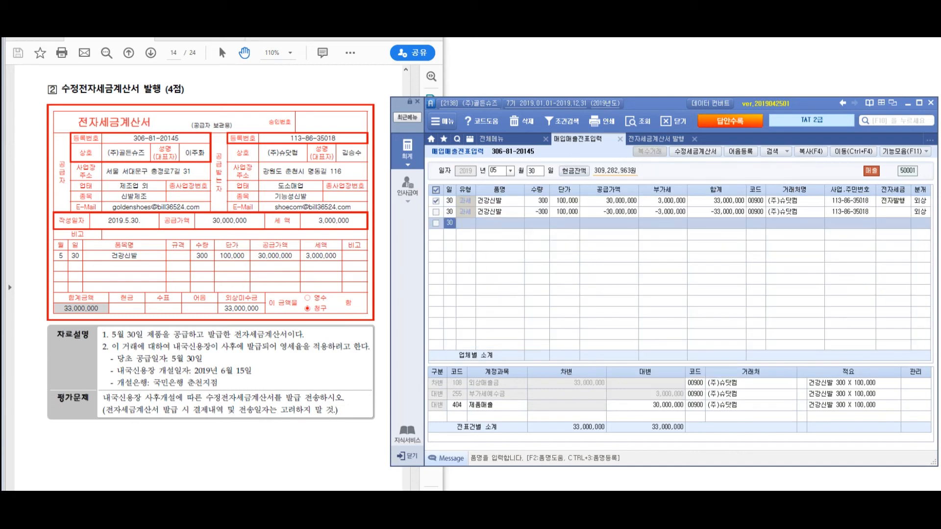
key("Return")
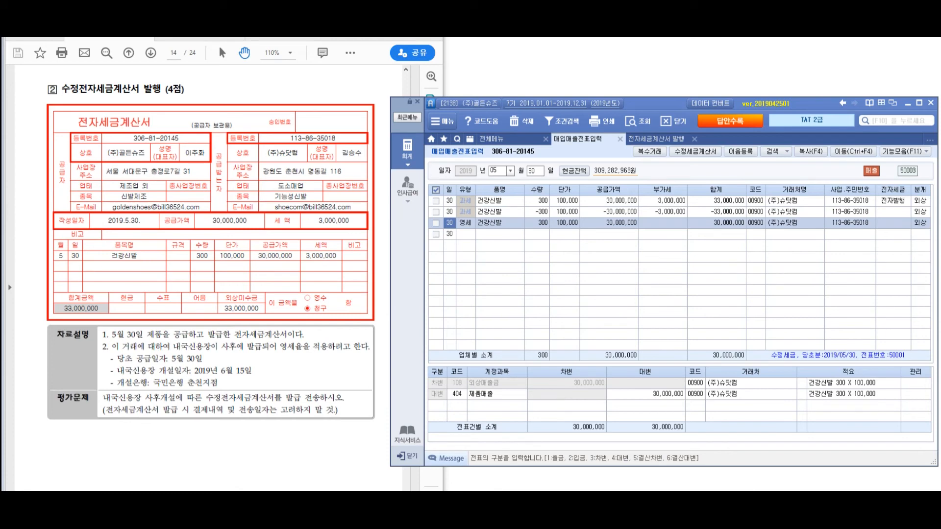
Examine the journal entries of the negative 과세 and the 영세 건강신발 vouchers, and mark both vouchers.
left_click(500, 211)
left_click(499, 223)
left_click(499, 211)
left_click(500, 223)
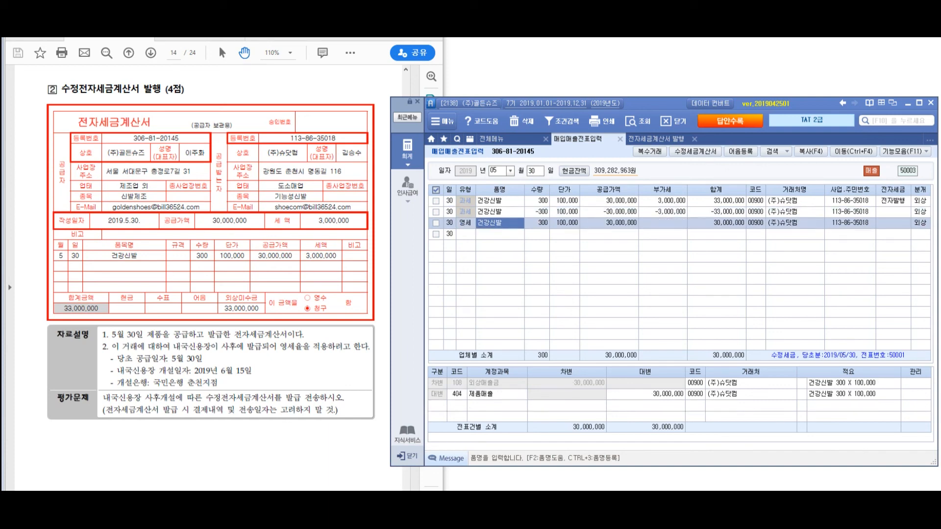
left_click(435, 212)
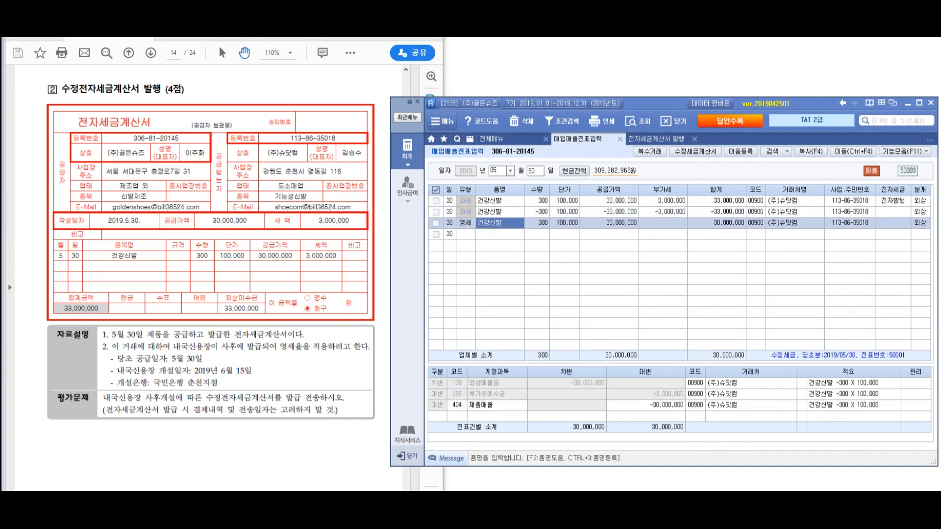
left_click(435, 223)
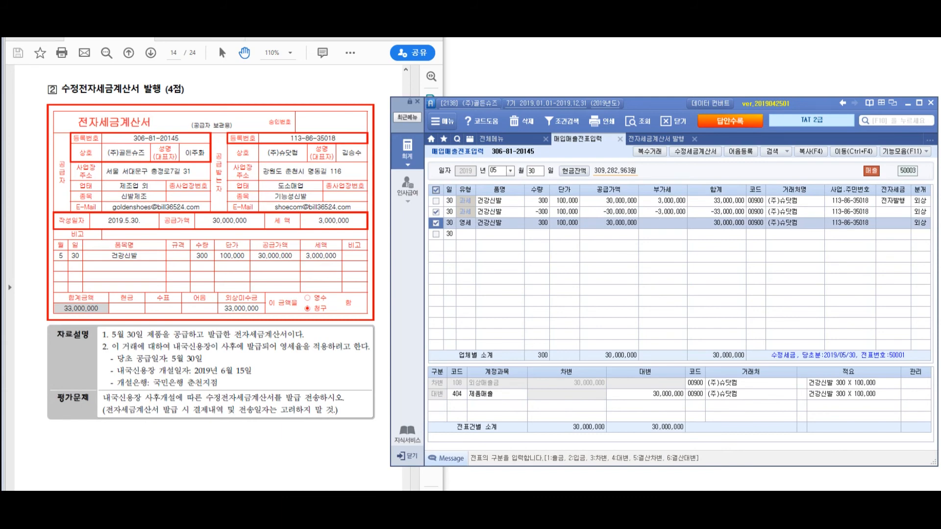
List the sales from 2019-05-30 to 2019-05-30 in 전자세금계산서 발행 및 내역관리 and select the two untransmitted amended invoices.
left_click(656, 139)
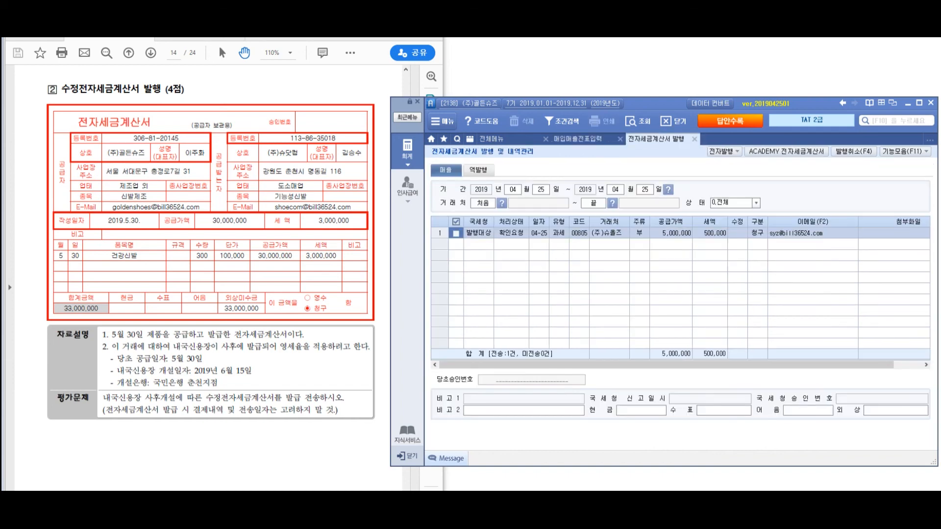
type("05300530")
key("Return")
key("Return")
key("Return")
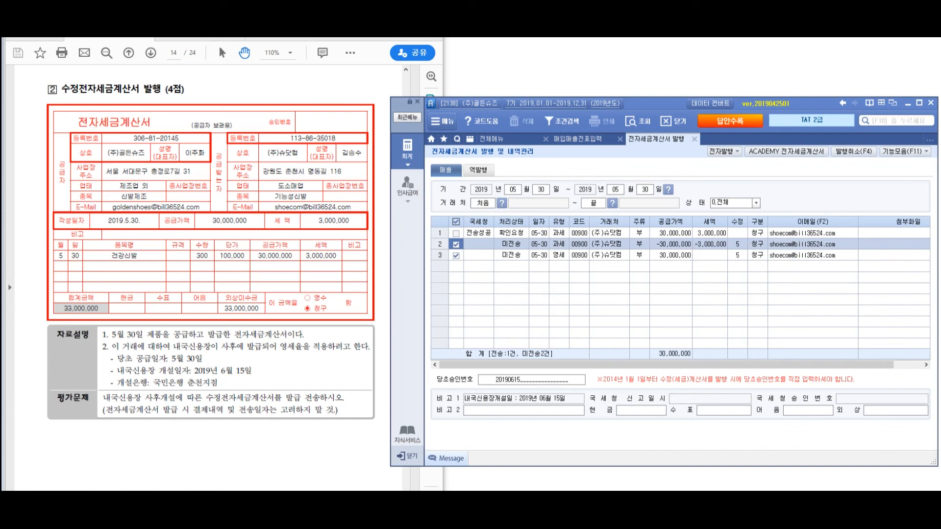
Issue the two selected amended invoices to (주)슈닷컴 through 전자발행.
left_click(722, 152)
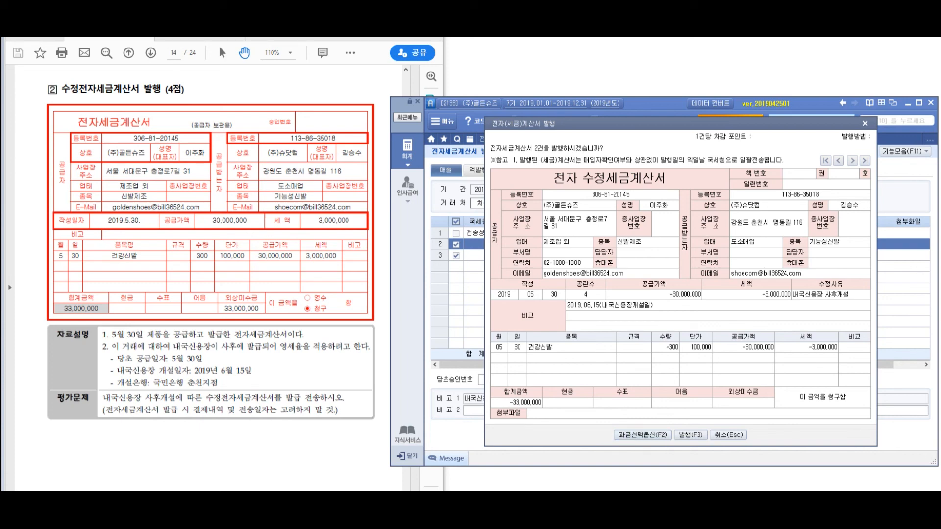
left_click_drag(681, 123, 538, 140)
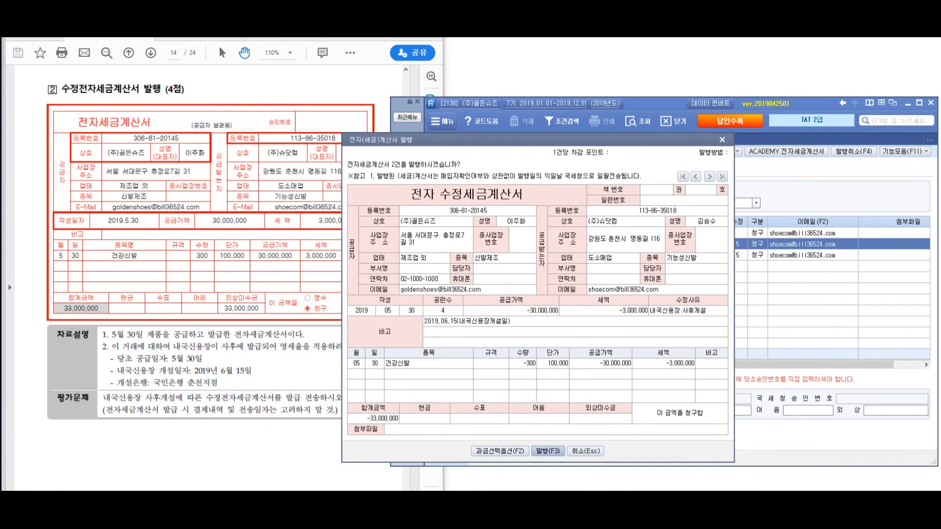
key("F3")
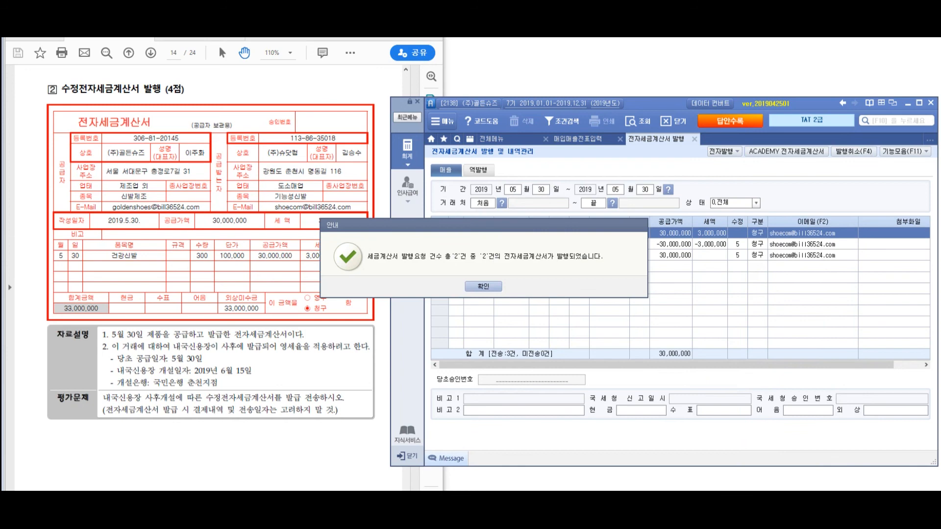
key("Return")
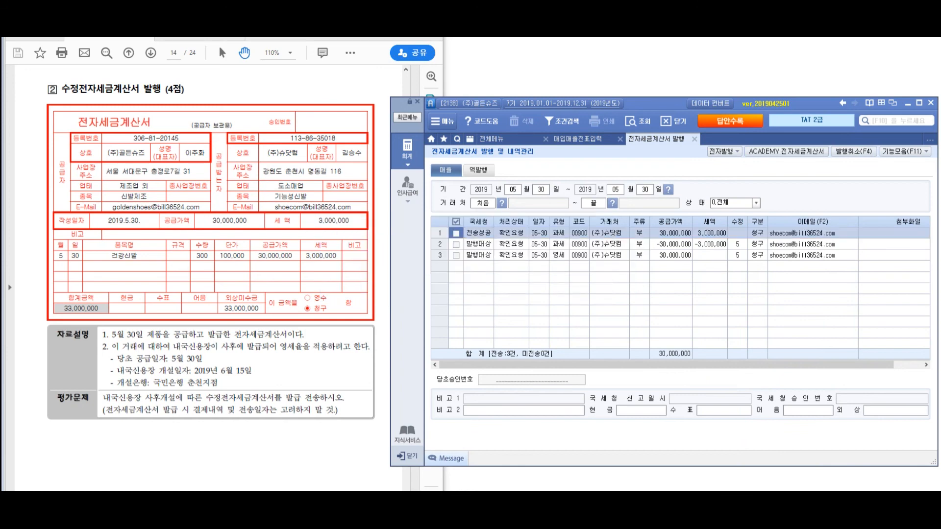
Select both amended invoices again and log in to ACADEMY 전자세금계산서 with the prefilled credentials.
key("Down")
key("Down")
key("space")
key("Up")
key("space")
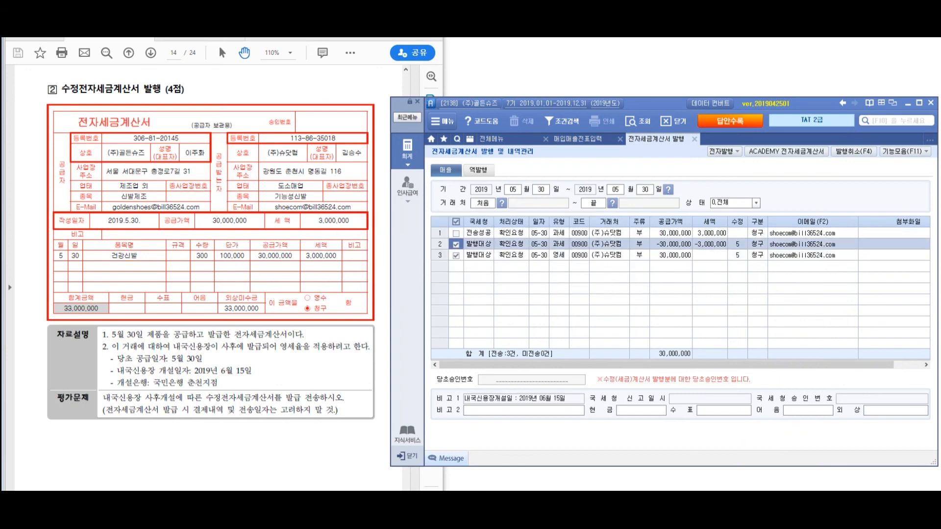
left_click(786, 151)
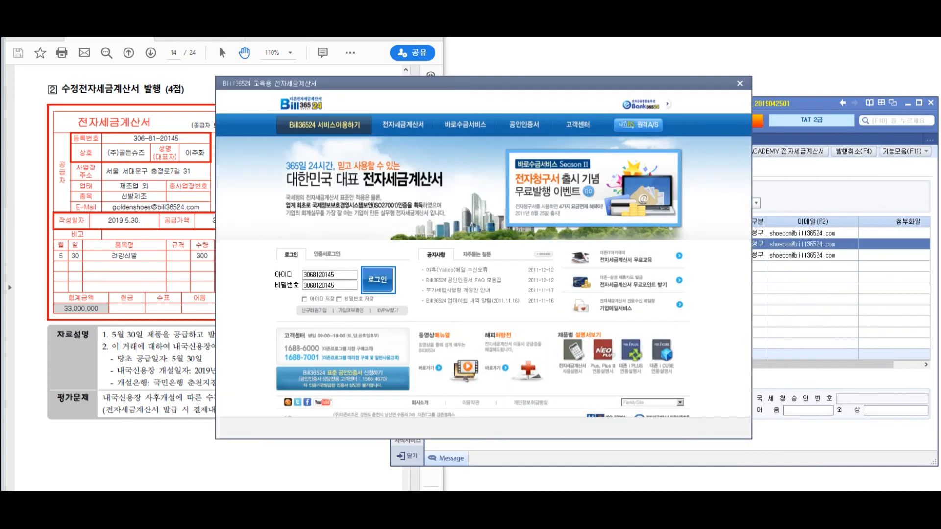
left_click_drag(490, 84, 619, 96)
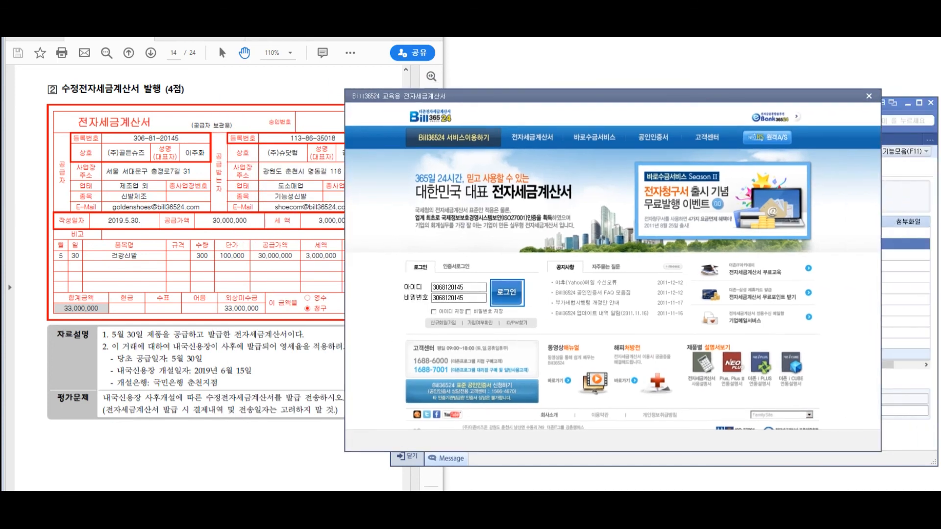
left_click(507, 292)
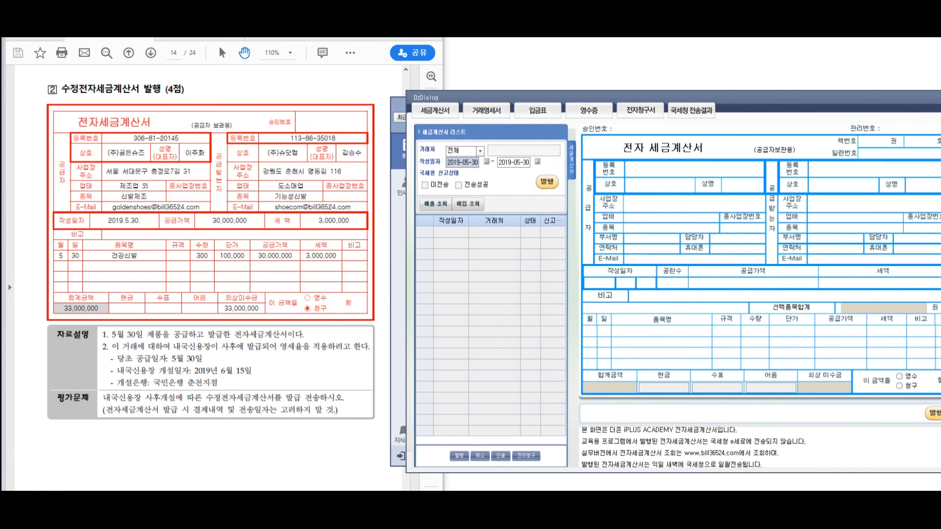
Issue the negative 과세 and the 영세율 invoices to (주)슈닷컴 from the 2019-05-30 sales invoice list.
left_click(450, 243)
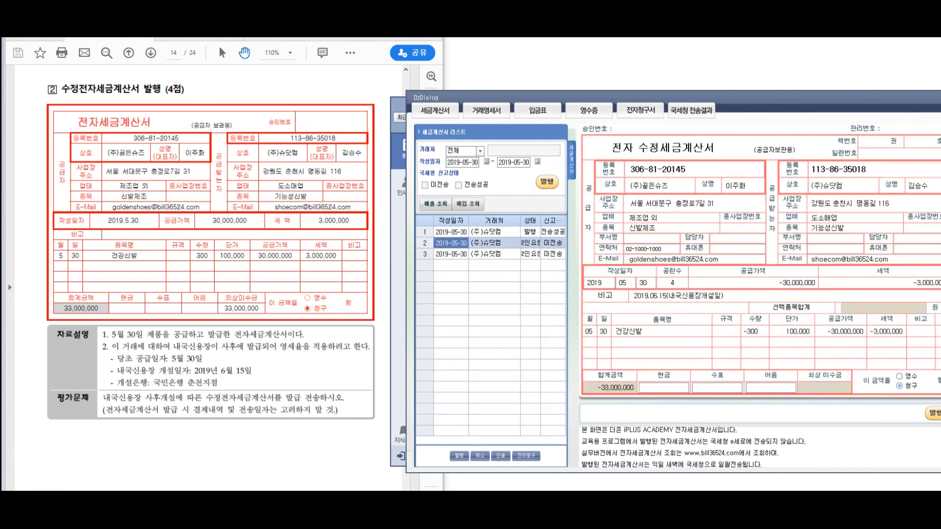
left_click_drag(637, 97, 593, 97)
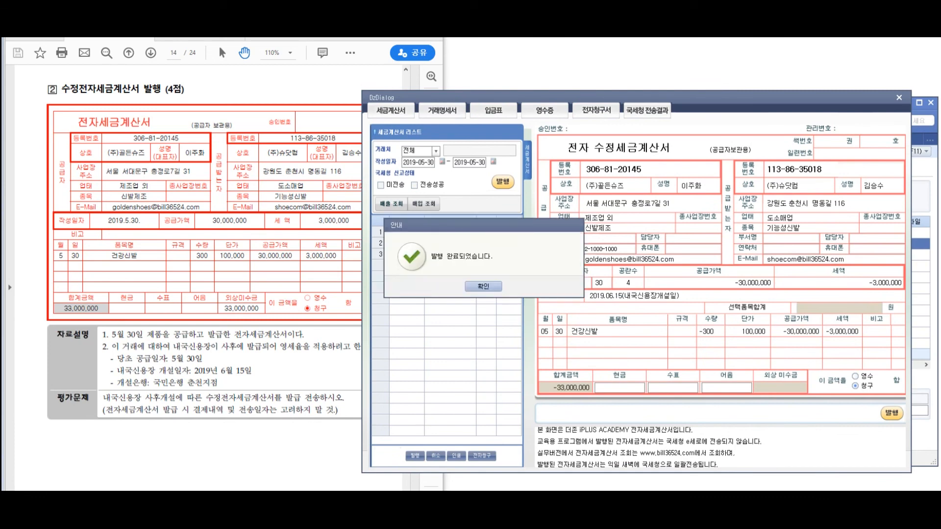
key("Return")
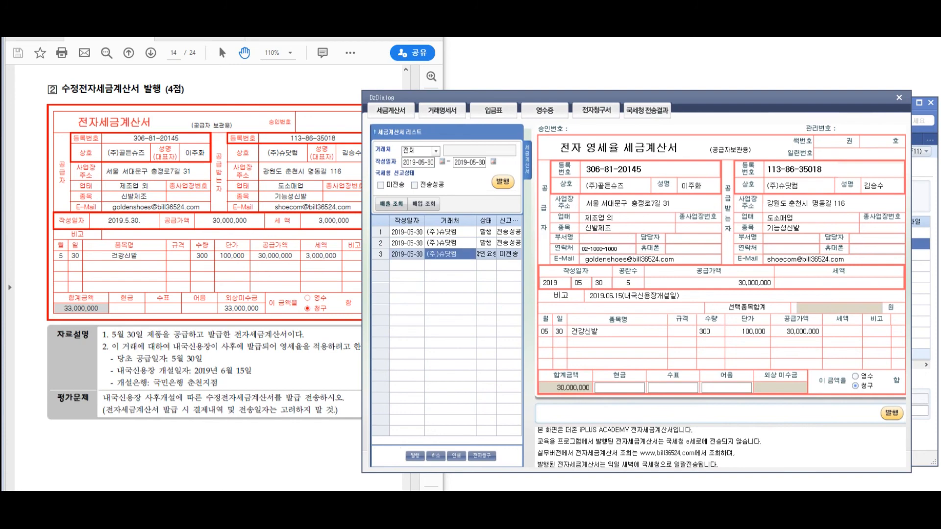
key("Return")
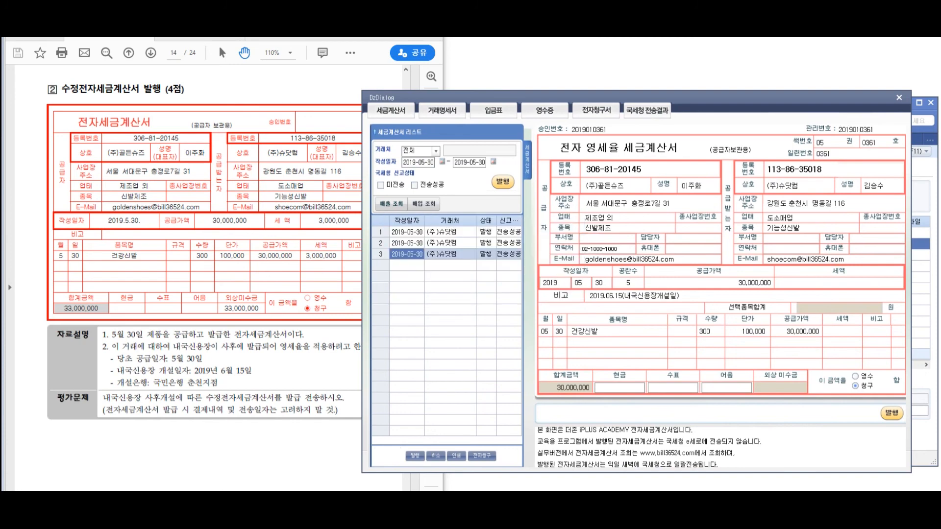
Review the 국세청 전송결과 for sales dated 2019-05-30 through the total amount columns, and close the invoice window.
left_click(647, 111)
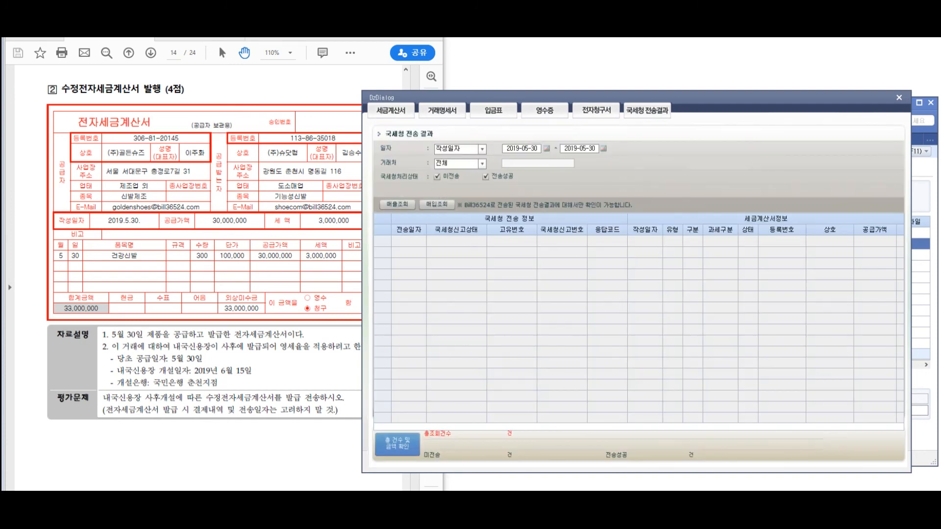
left_click(398, 204)
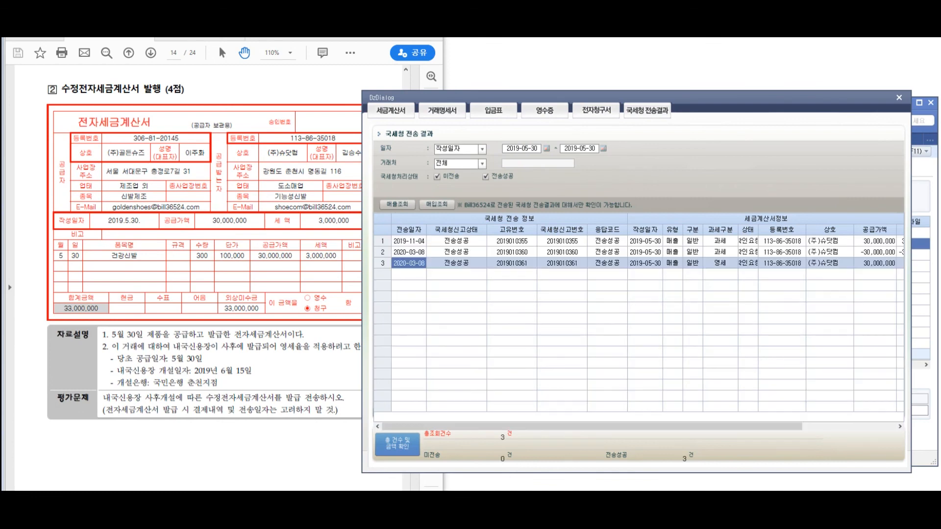
left_click(829, 253)
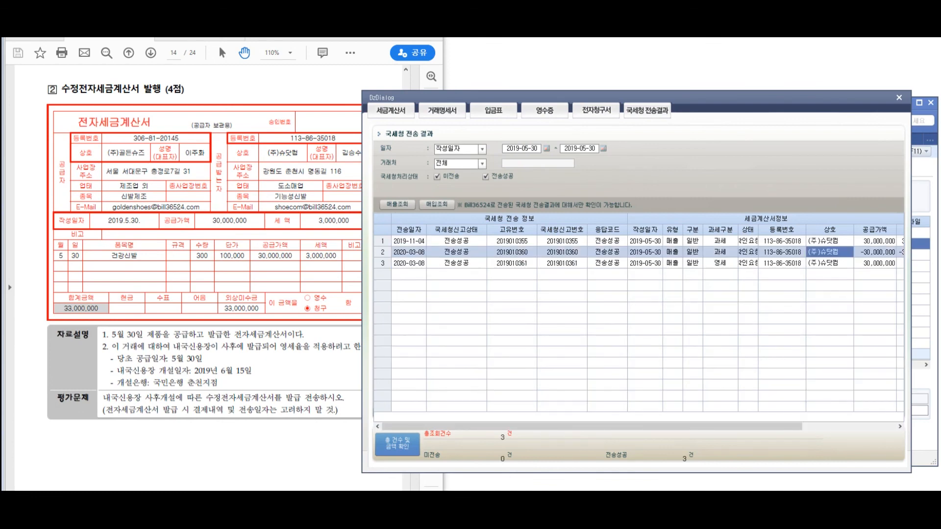
left_click_drag(735, 97, 654, 104)
left_click_drag(588, 432, 682, 432)
left_click(680, 269)
left_click(680, 258)
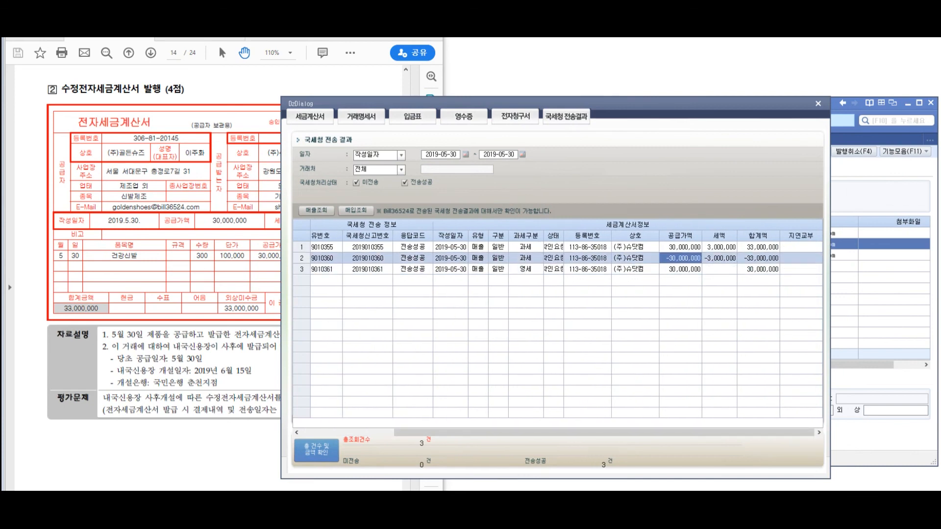
left_click(818, 103)
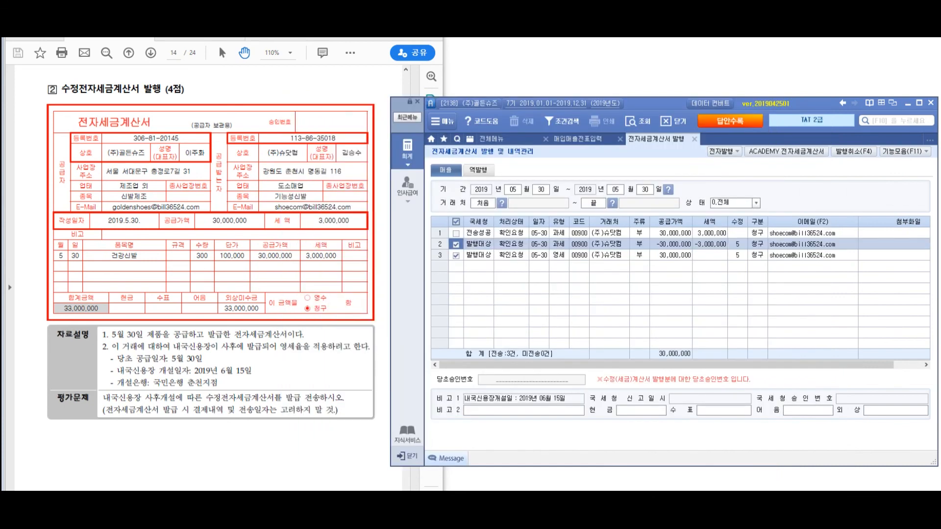